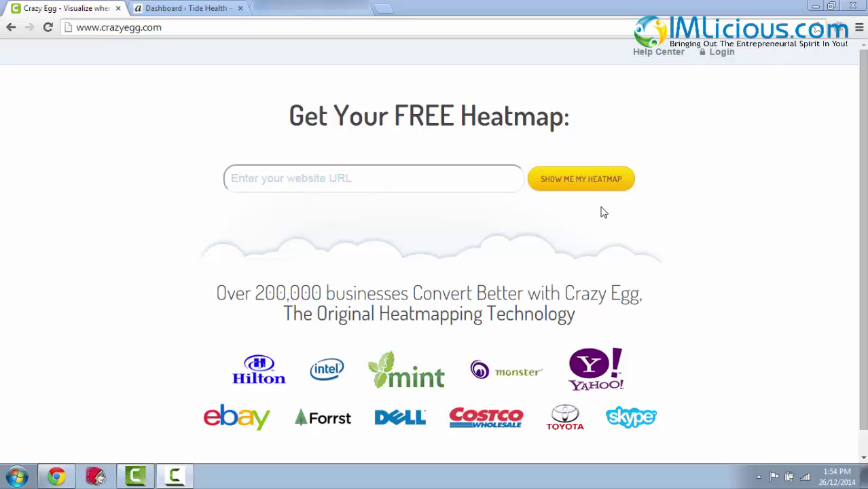
Step: Preview a sample heatmap for tidehealth.com, then bring up the free-trial pricing plans
click(362, 188)
click(285, 207)
click(581, 179)
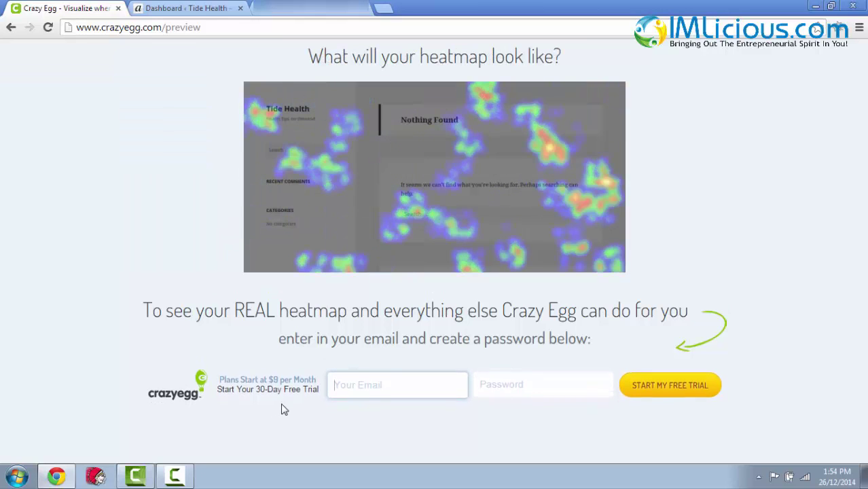
click(674, 394)
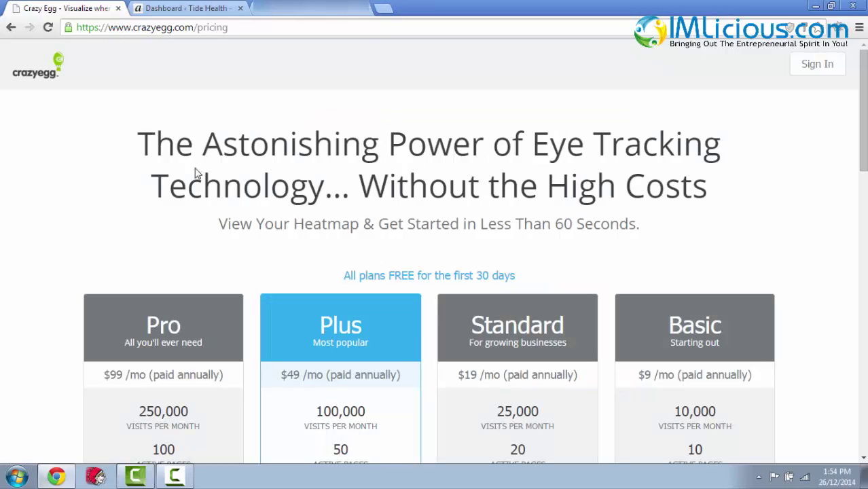
scroll(416, 178, down, 3)
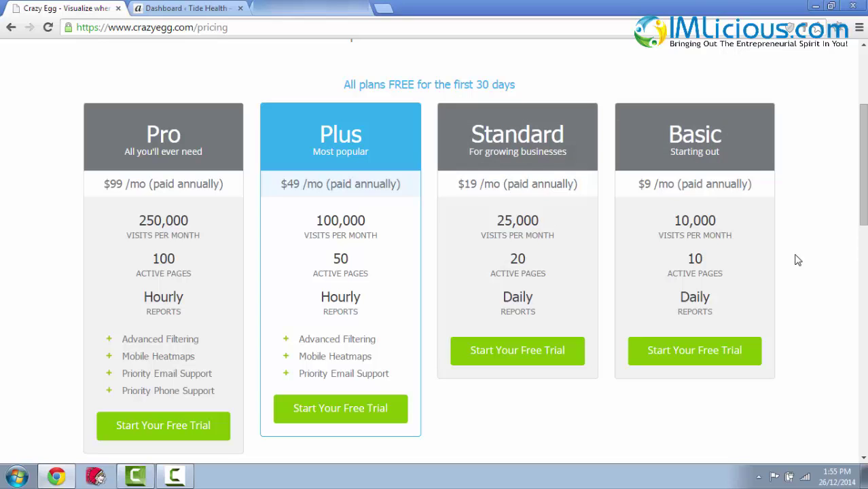
Step: Choose the Basic plan's free trial to begin the signup
click(675, 359)
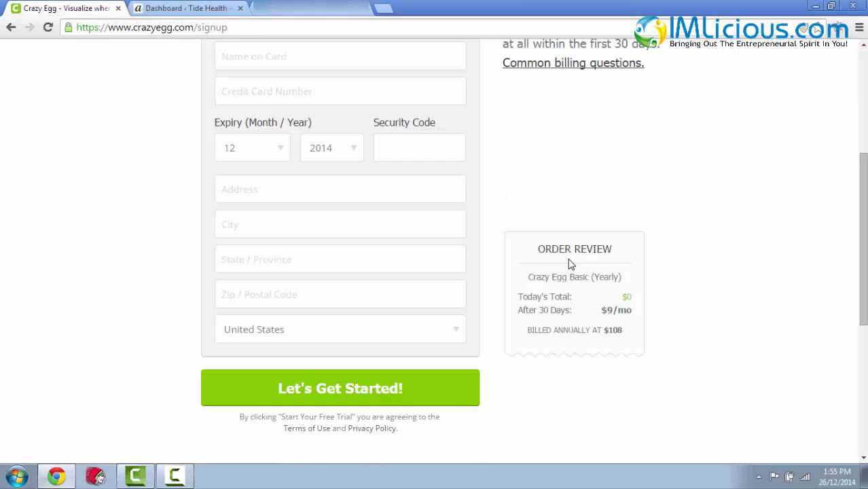
scroll(570, 264, up, 1)
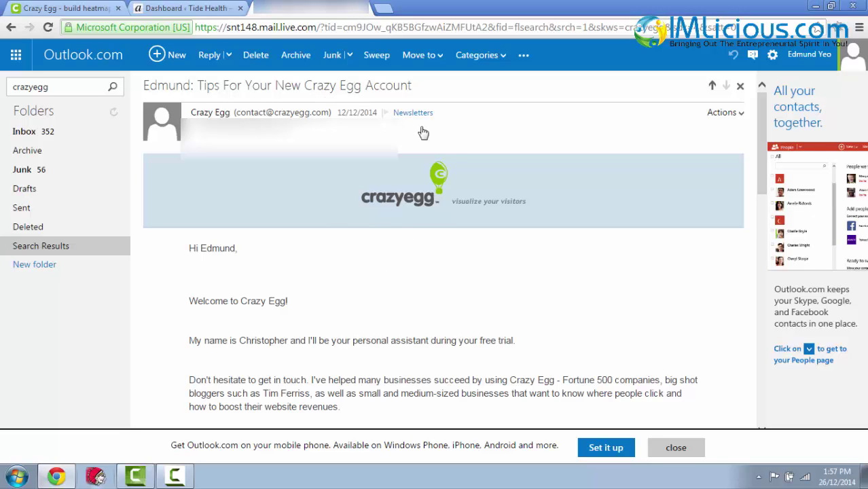
scroll(550, 237, down, 2)
scroll(586, 251, down, 2)
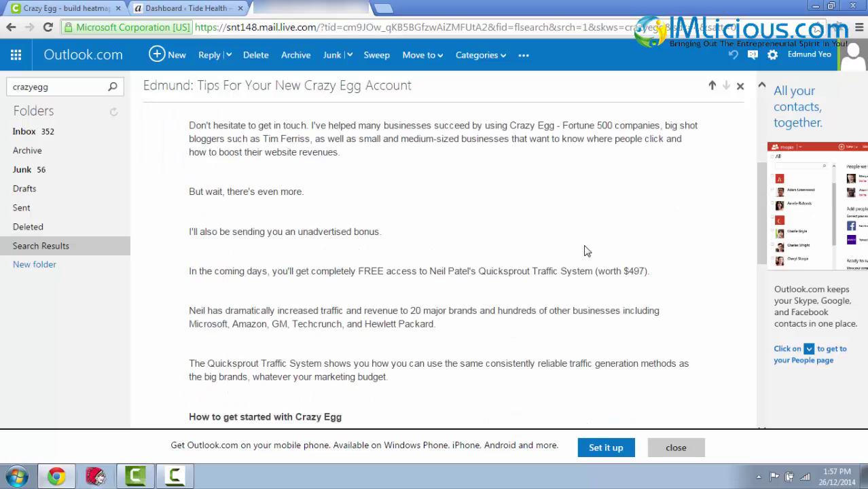
scroll(587, 251, down, 3)
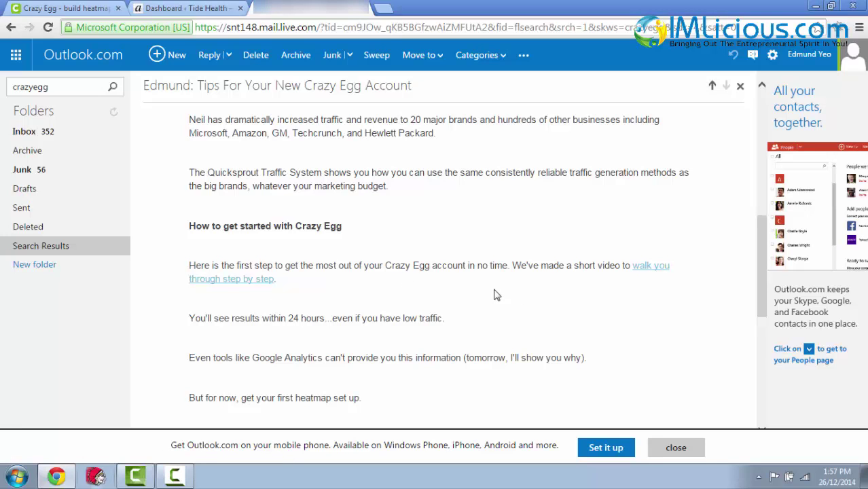
scroll(494, 295, down, 3)
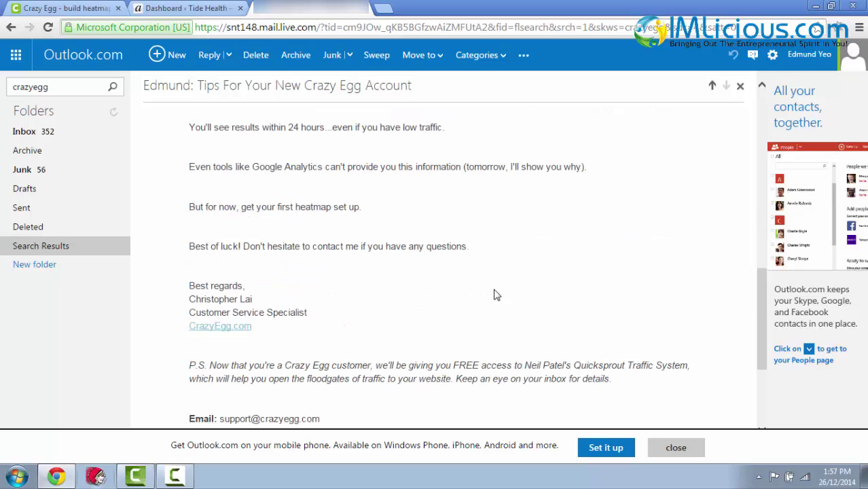
scroll(495, 295, up, 5)
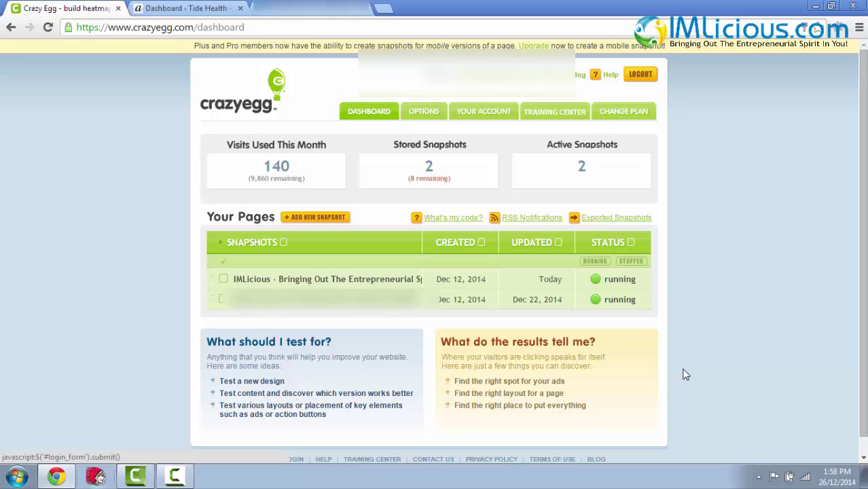
click(319, 218)
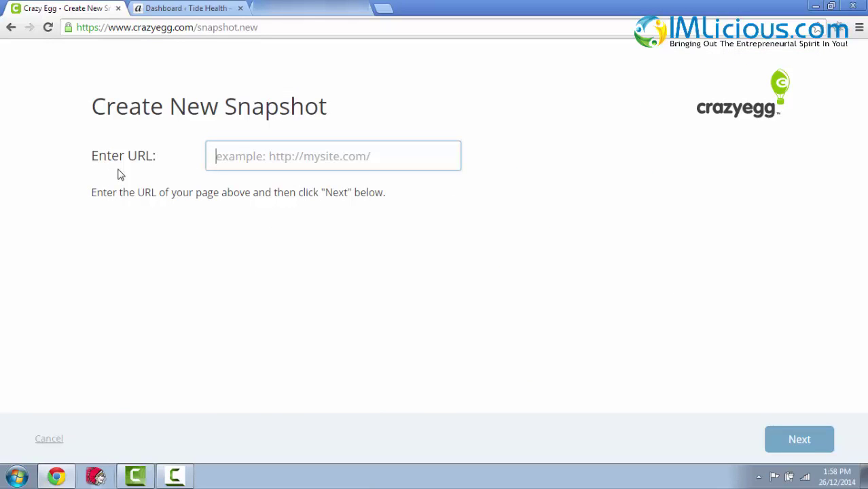
text(http://tidehealth.com/)
click(823, 443)
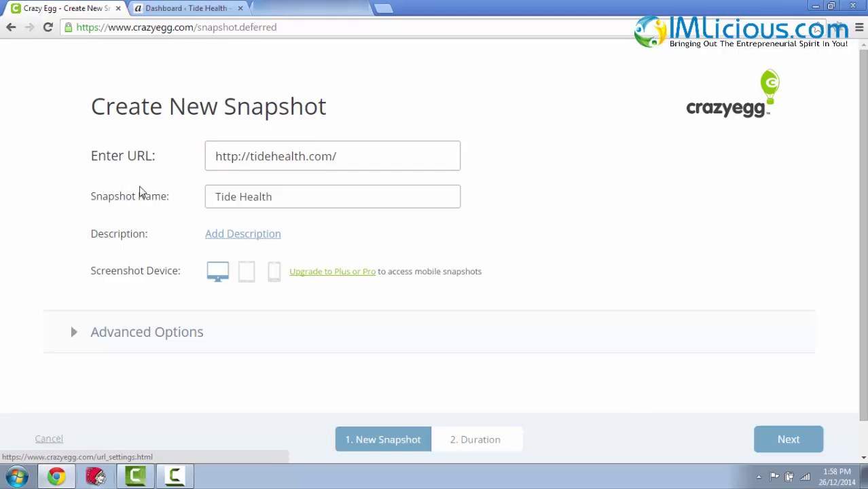
Step: Name the snapshot 'Tide Health Home Page', review Advanced Options, and continue to Duration
click(357, 196)
text(Home Page)
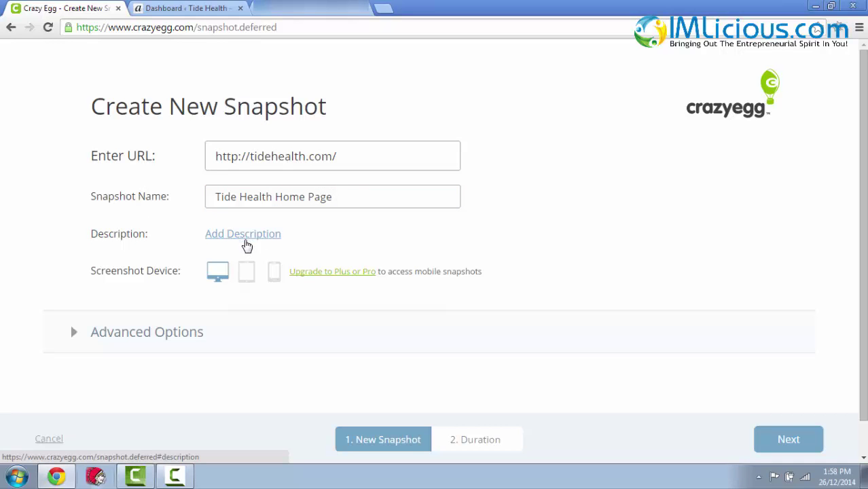
click(435, 320)
scroll(555, 268, down, 1)
scroll(556, 268, down, 2)
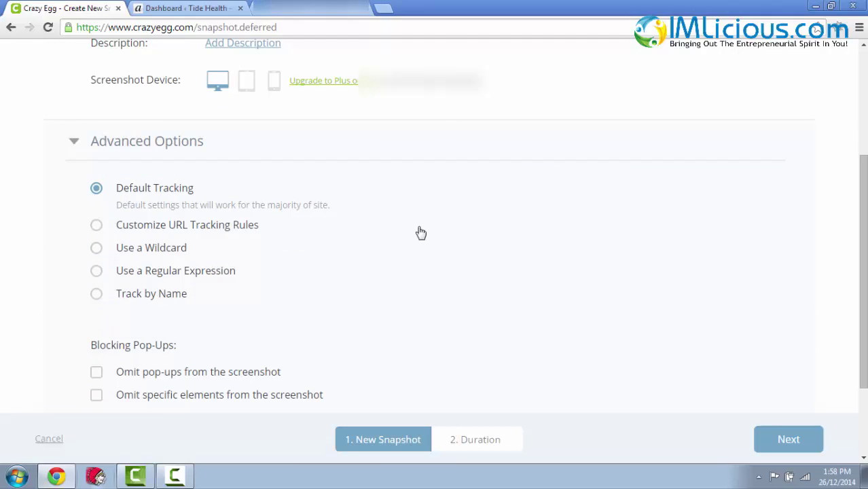
scroll(476, 257, up, 3)
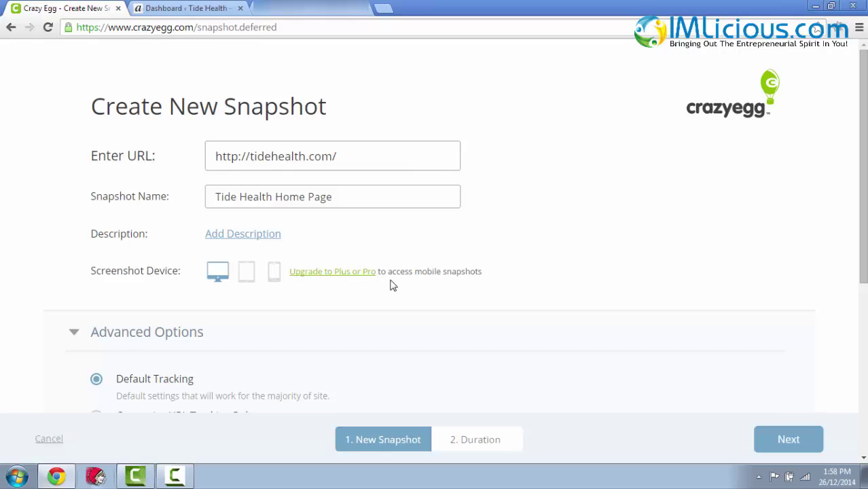
click(795, 442)
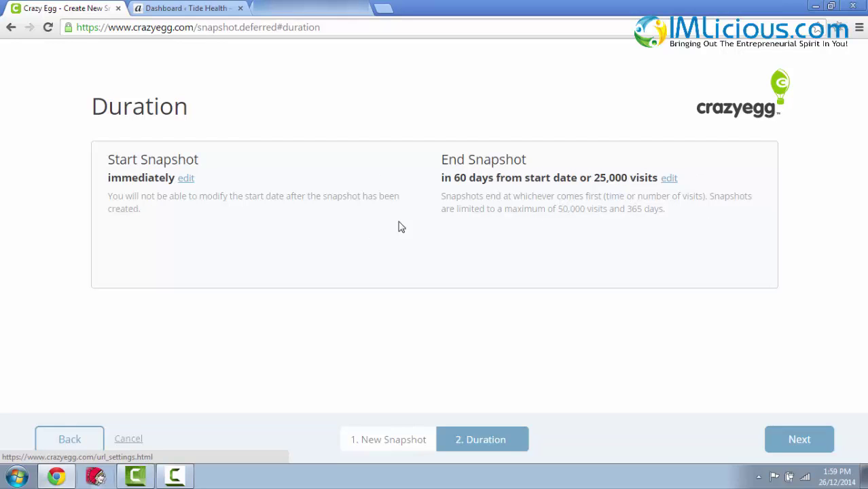
Step: Accept the default duration, reveal the WordPress install option, and switch to the Tide Health dashboard
click(802, 439)
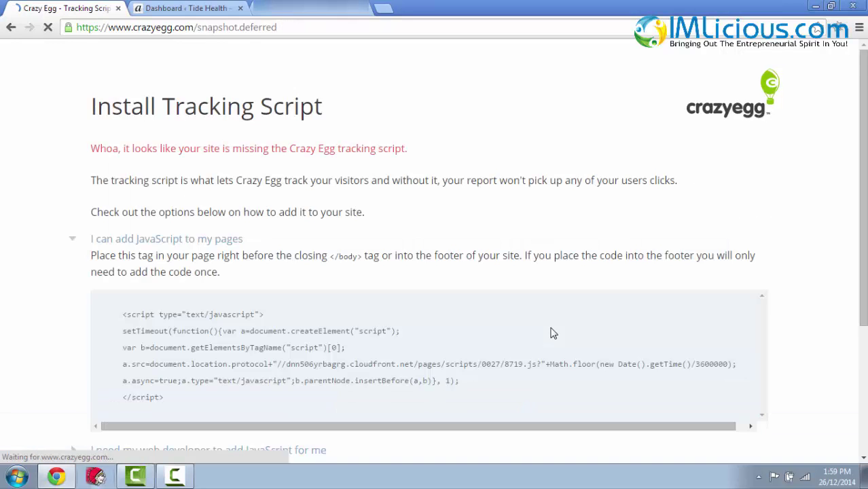
scroll(513, 175, down, 1)
scroll(512, 175, up, 1)
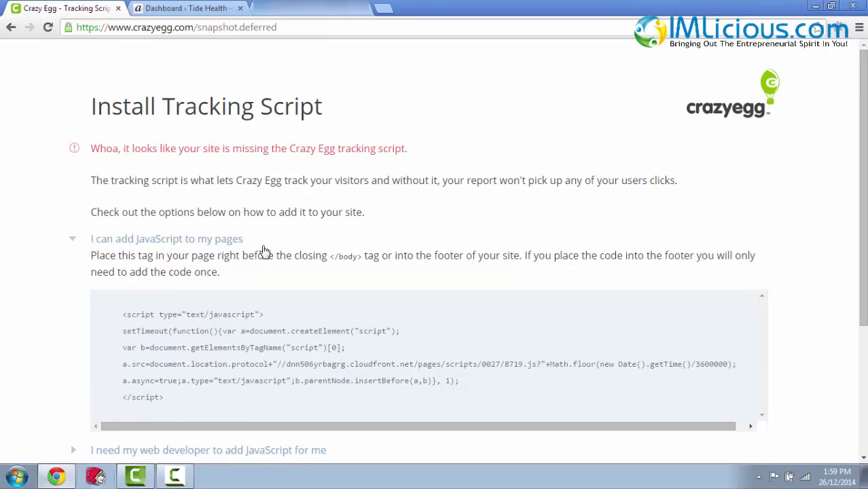
scroll(455, 353, down, 2)
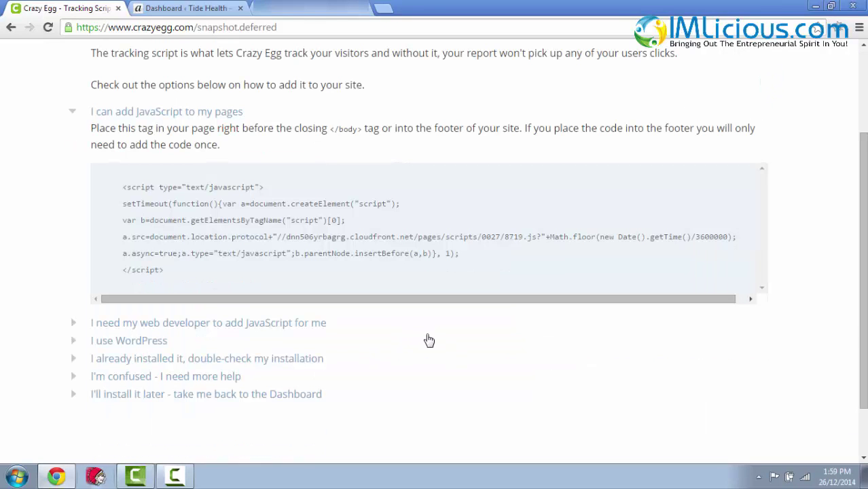
click(121, 344)
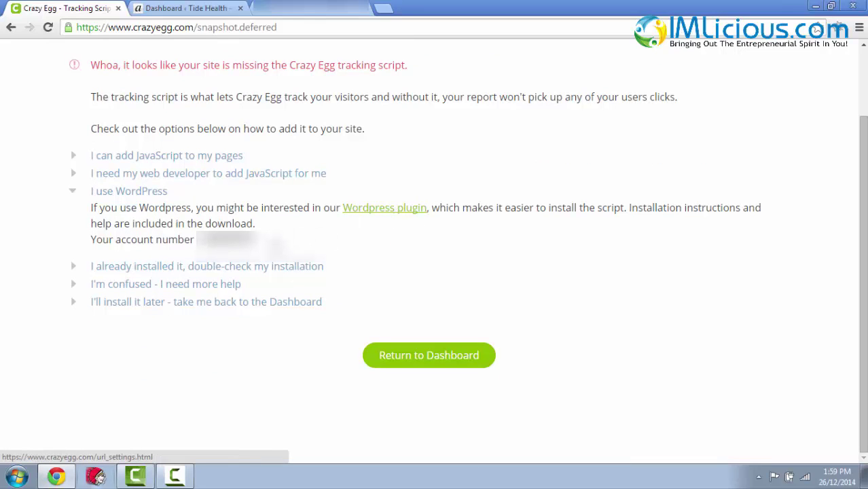
click(186, 12)
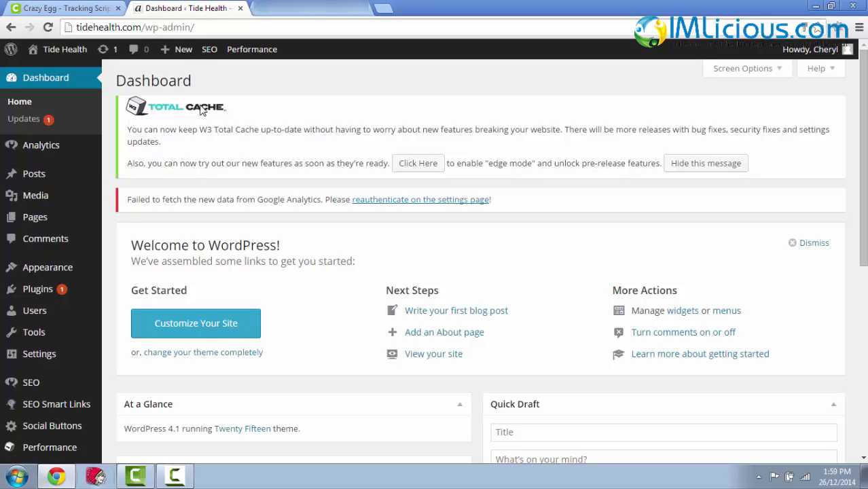
Step: Search the WordPress plugin directory for 'crazyegg'
mouse_move(95, 290)
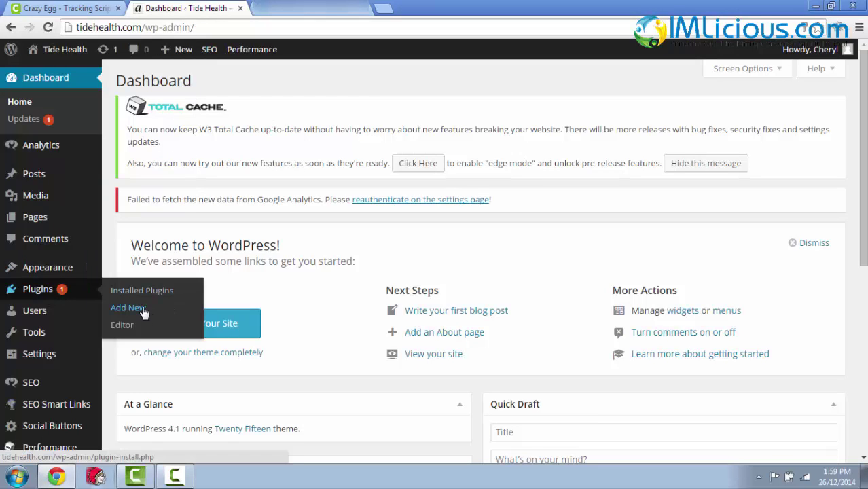
click(143, 309)
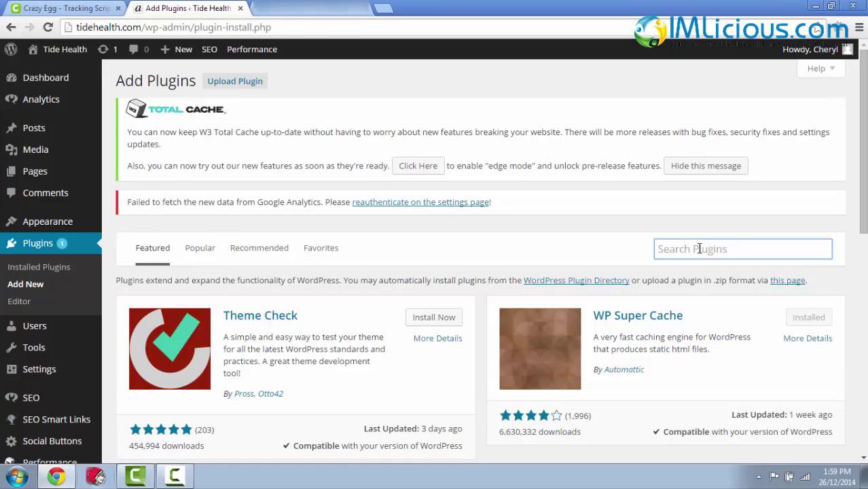
click(699, 249)
text(crazyegg)
key(Return)
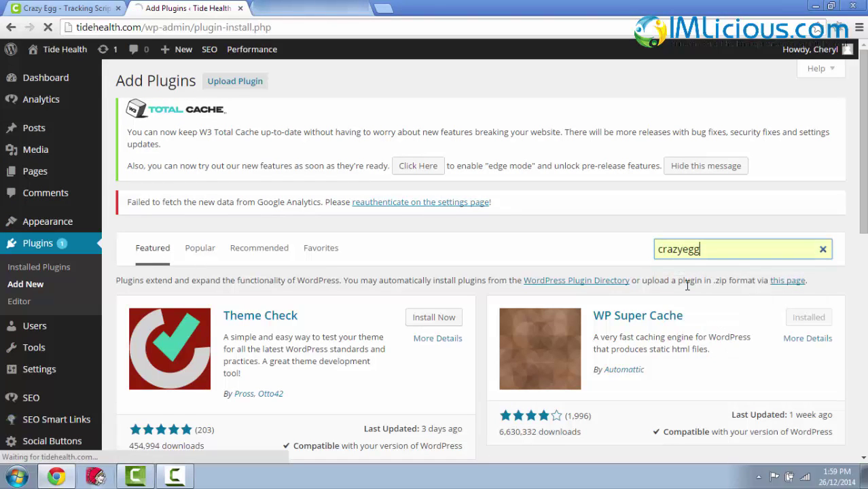
scroll(257, 267, down, 1)
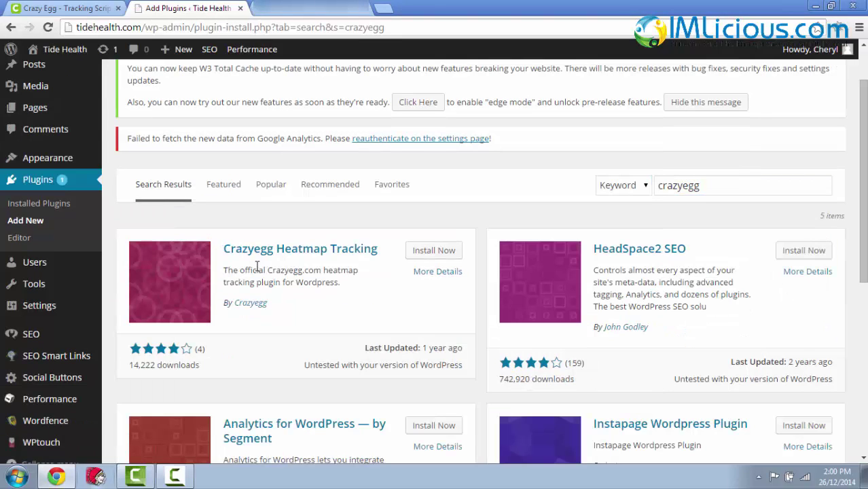
Step: Install and activate the Crazyegg Heatmap Tracking plugin
click(440, 250)
click(457, 106)
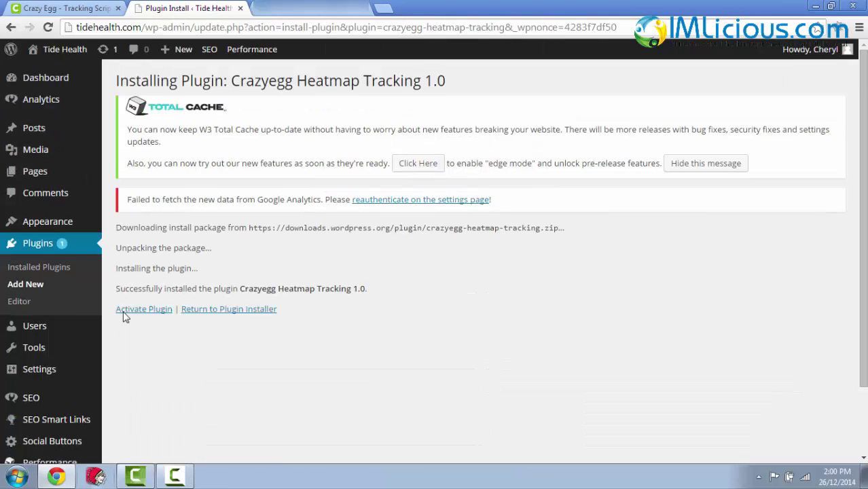
click(126, 309)
mouse_move(50, 294)
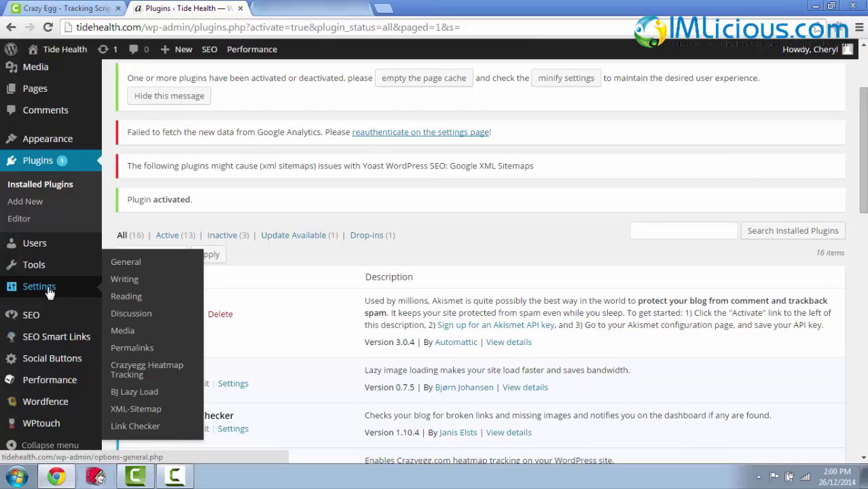
Step: Open the plugin settings and copy the Crazy Egg account number from the tracking script page
click(151, 371)
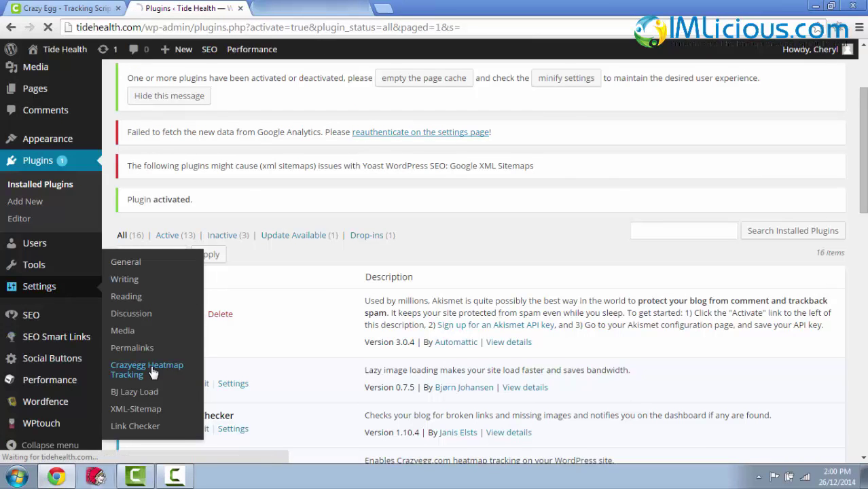
click(65, 9)
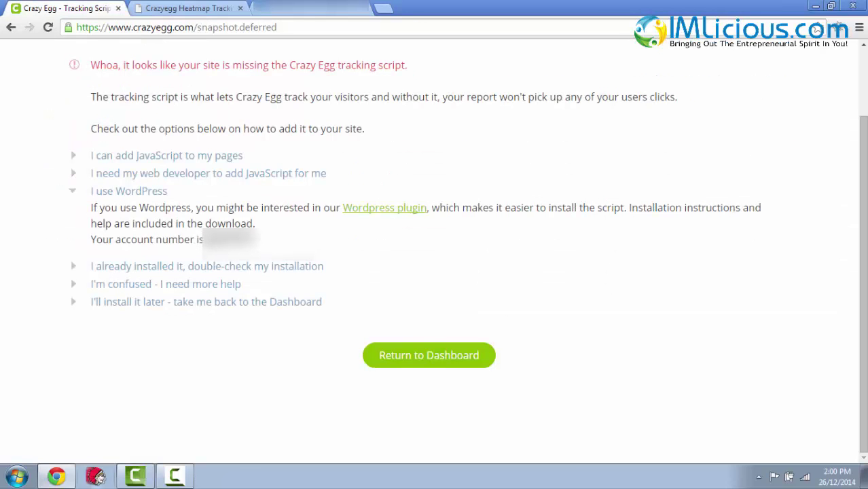
double_click(228, 239)
right_click(245, 242)
Step: Paste the account number into the Account Number field and save the settings
click(285, 259)
click(187, 8)
right_click(279, 299)
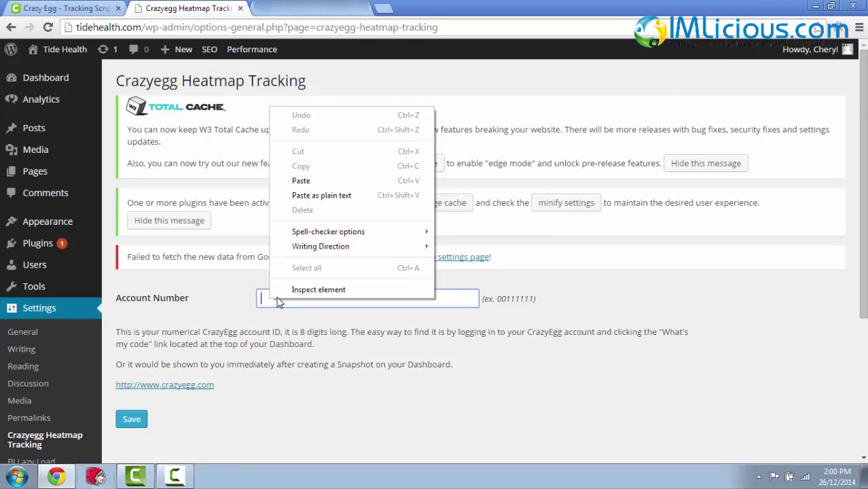
click(326, 181)
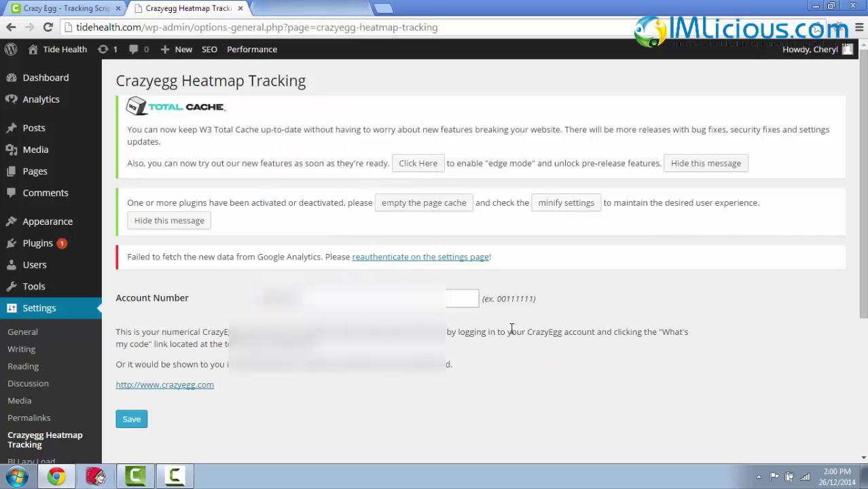
click(131, 419)
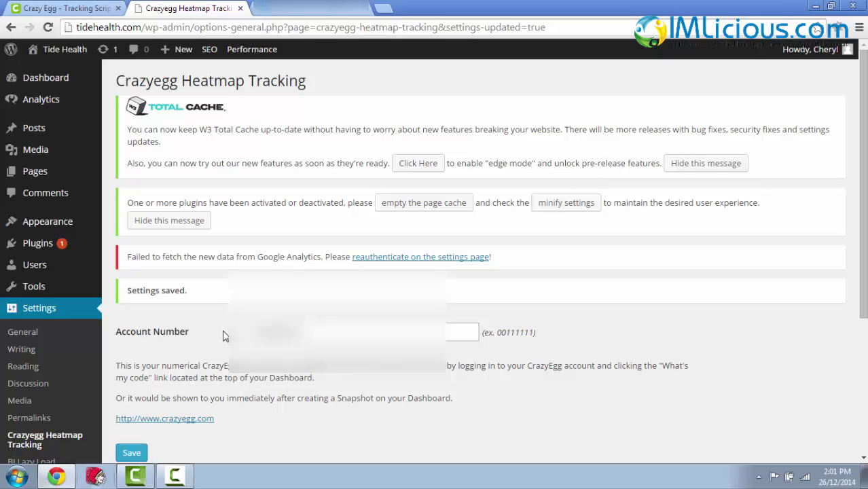
Step: Return to the Crazy Egg dashboard and expand the IMLicious snapshot's details
click(64, 8)
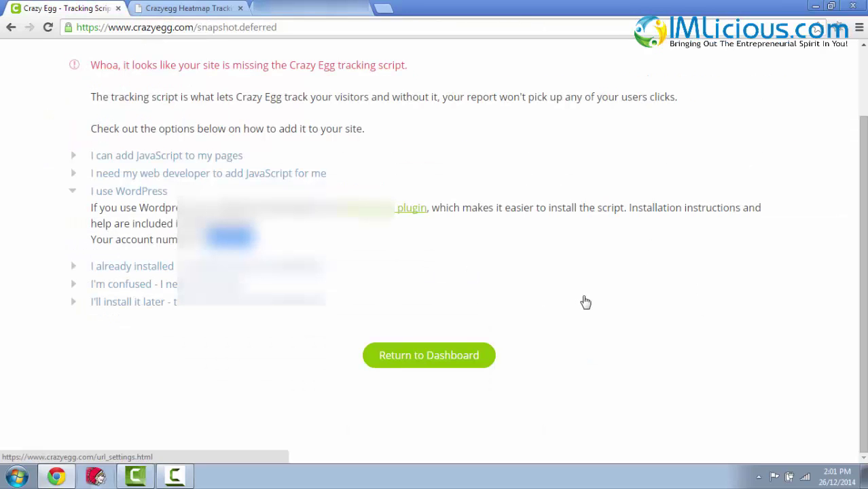
click(424, 362)
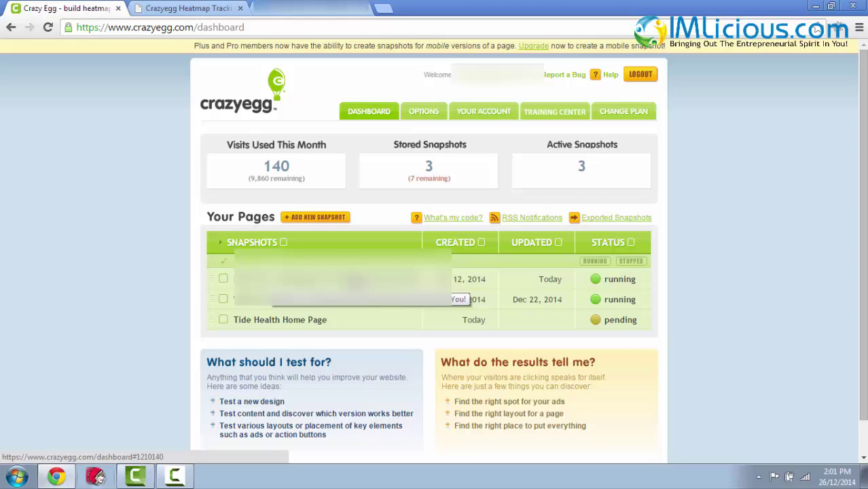
click(285, 279)
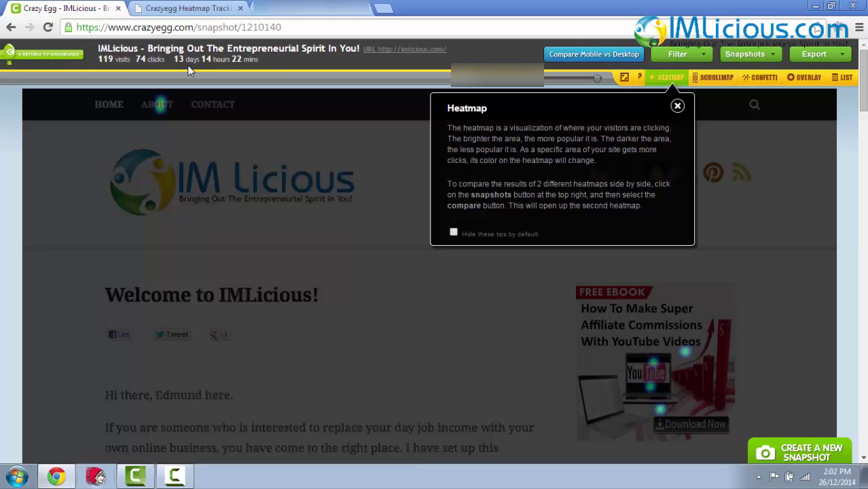
Step: Dismiss the tips, scroll through the IMLicious click heatmap, then bring up the Scrollmap report
click(678, 105)
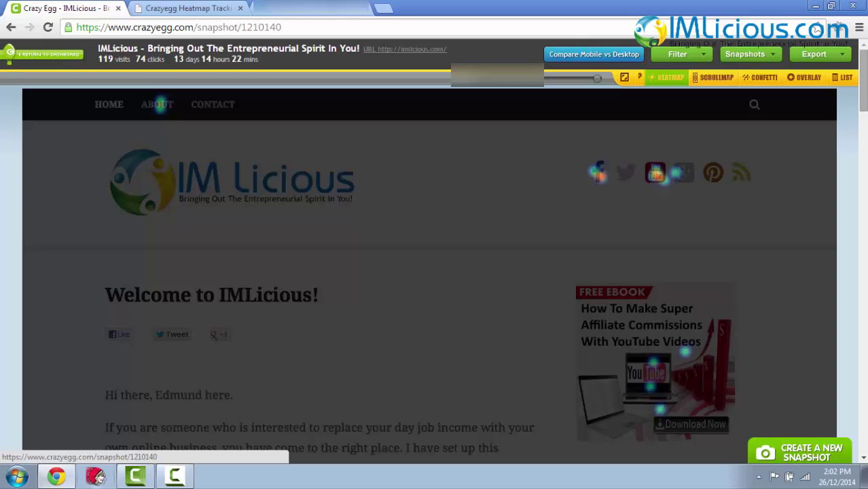
scroll(685, 185, down, 3)
scroll(798, 140, up, 1)
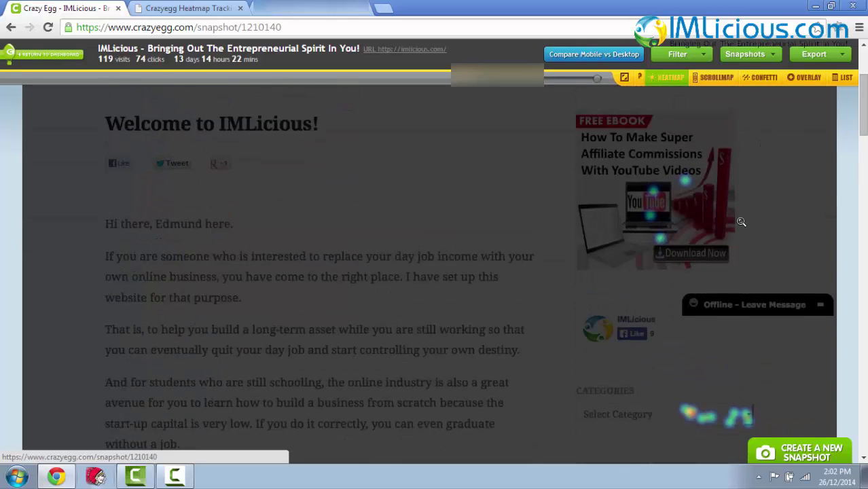
scroll(801, 239, down, 2)
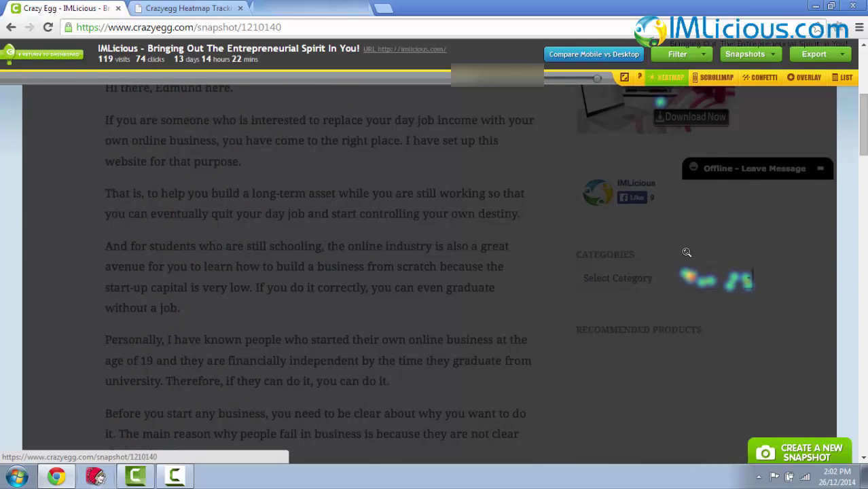
drag(862, 130, 864, 187)
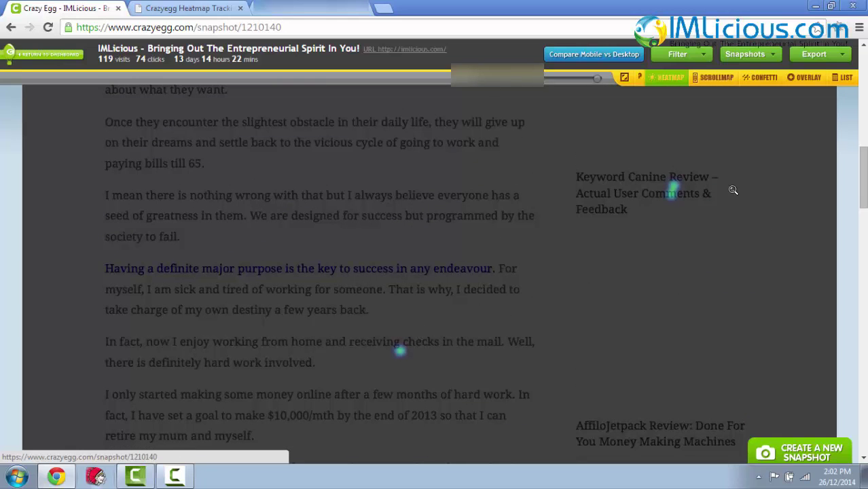
scroll(863, 178, down, 1)
scroll(415, 416, down, 10)
scroll(543, 339, up, 3)
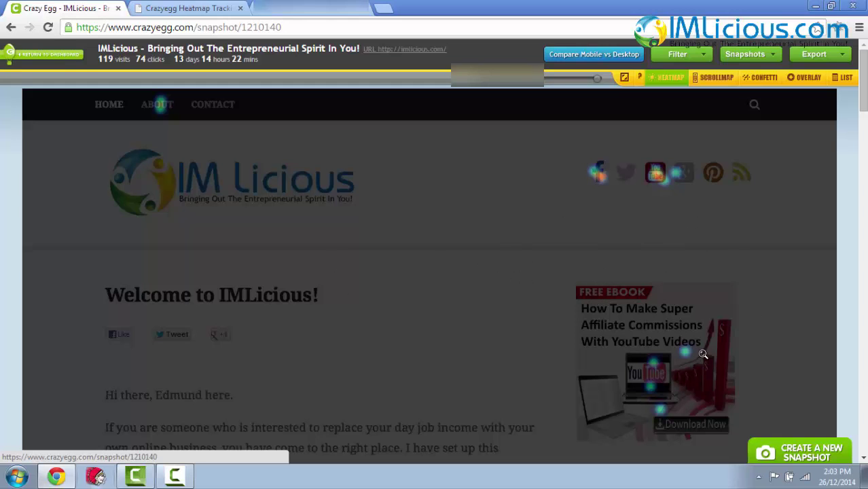
scroll(501, 345, down, 3)
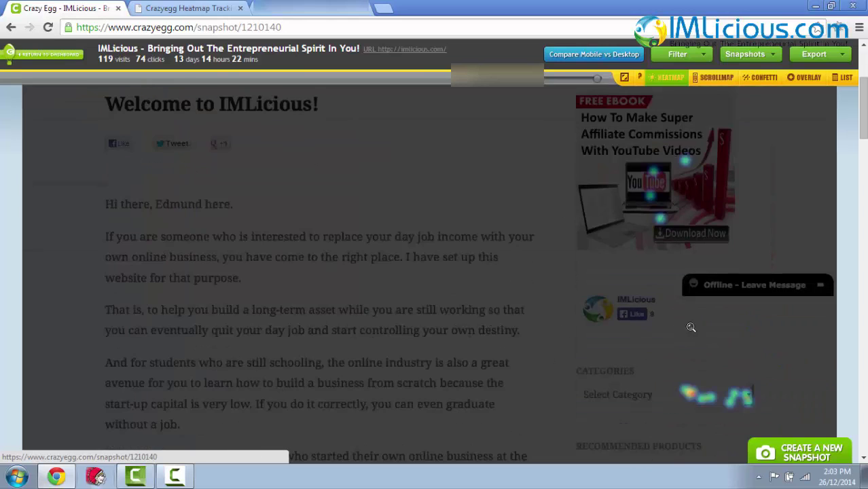
scroll(541, 347, up, 1)
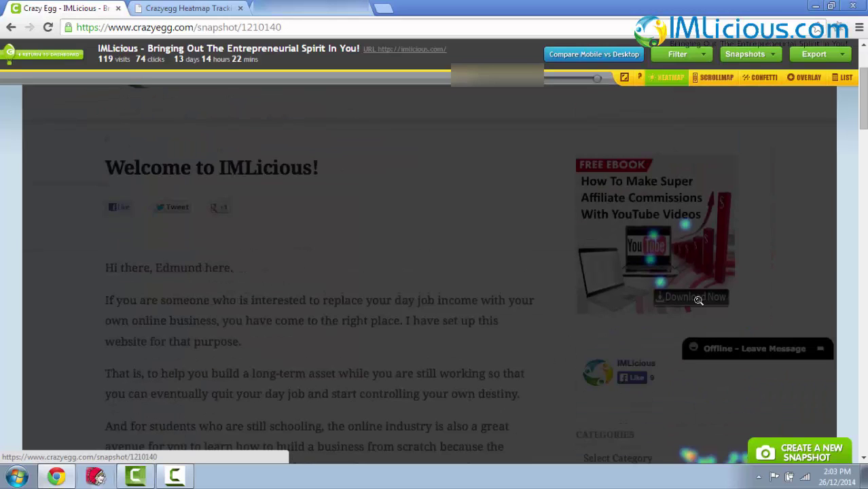
scroll(372, 319, up, 1)
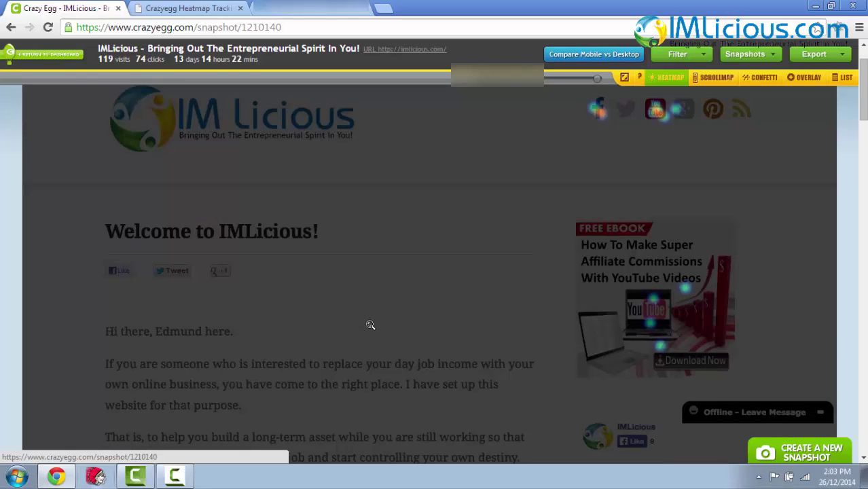
scroll(368, 325, up, 1)
click(713, 78)
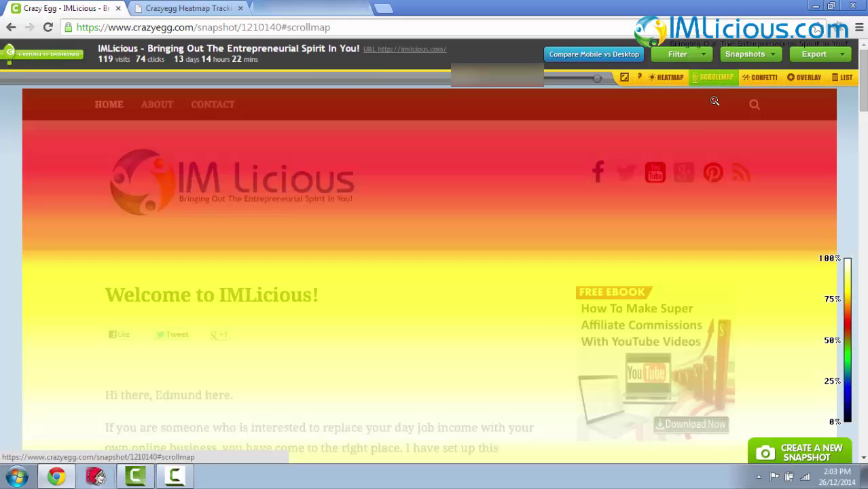
scroll(740, 254, down, 3)
scroll(719, 370, up, 3)
scroll(666, 295, down, 15)
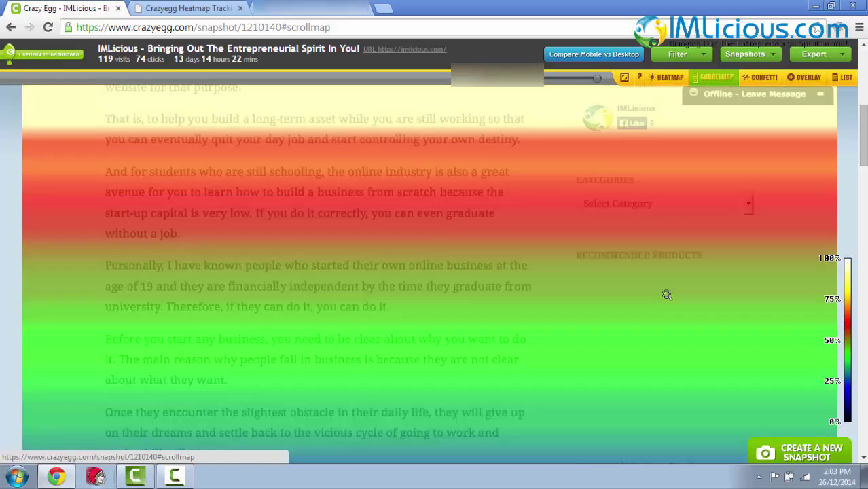
scroll(645, 317, up, 15)
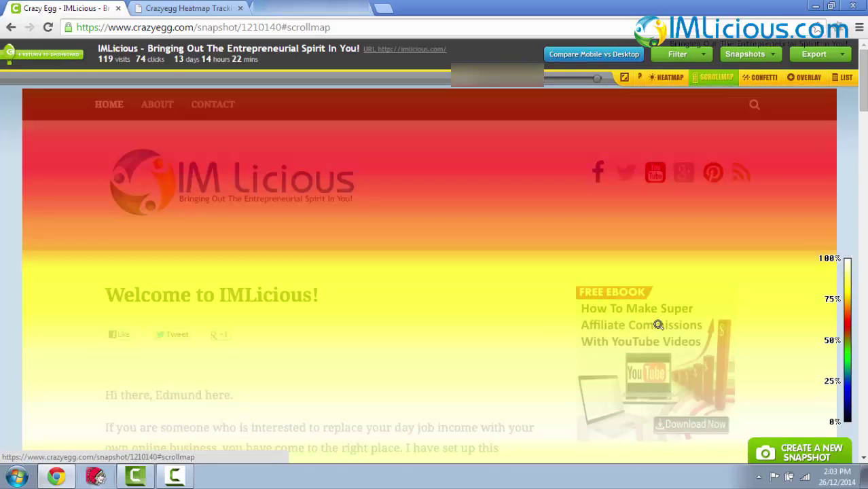
scroll(630, 314, down, 1)
scroll(568, 288, up, 1)
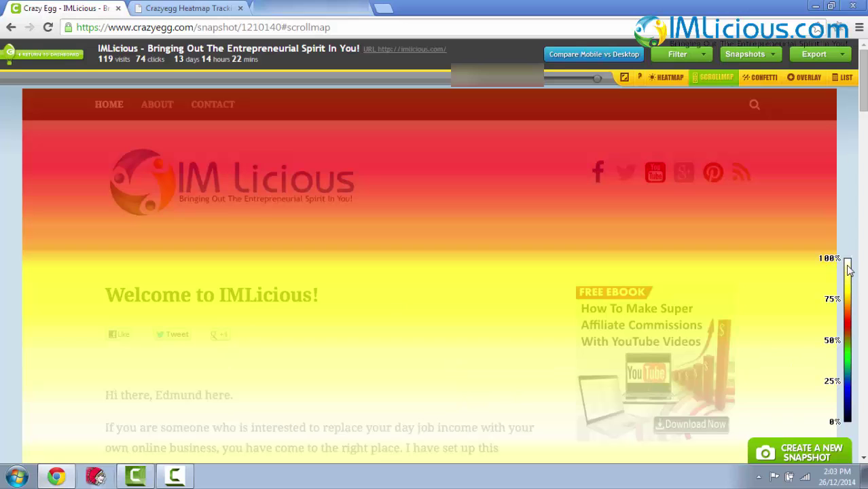
scroll(670, 314, down, 1)
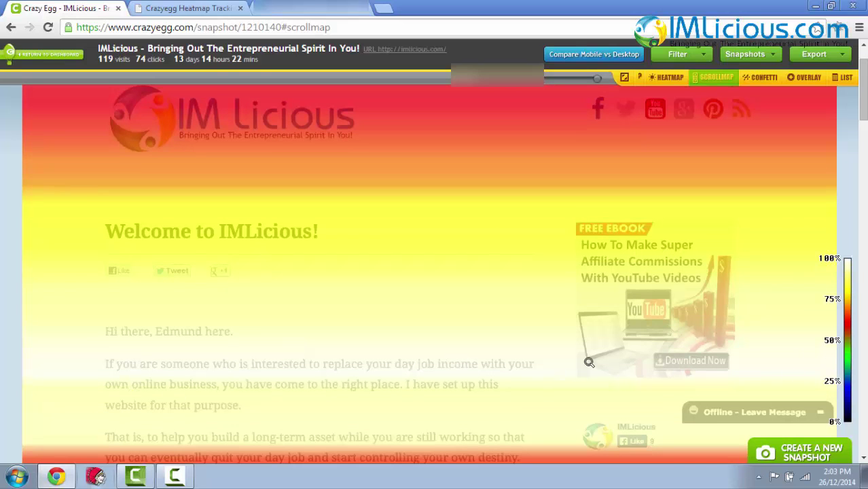
scroll(591, 361, up, 1)
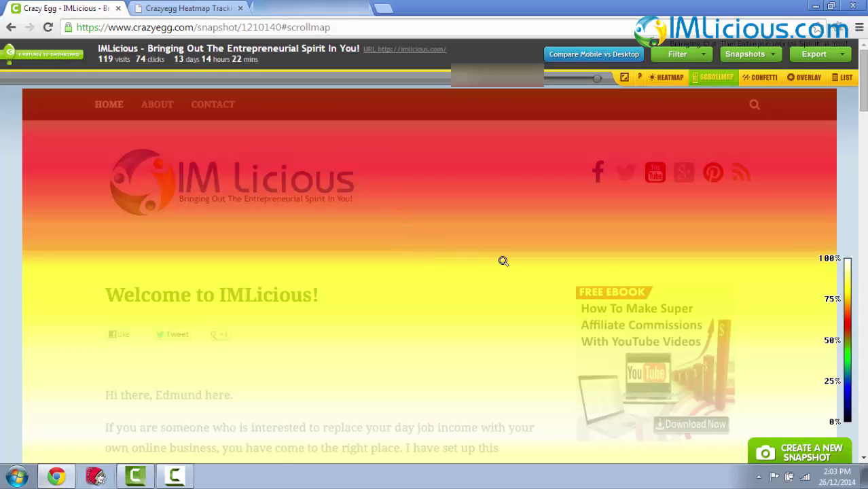
scroll(503, 262, down, 3)
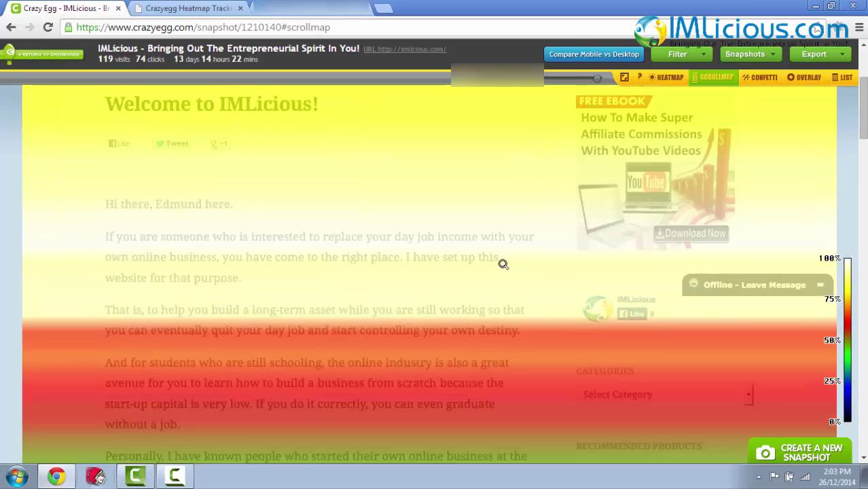
scroll(503, 268, up, 3)
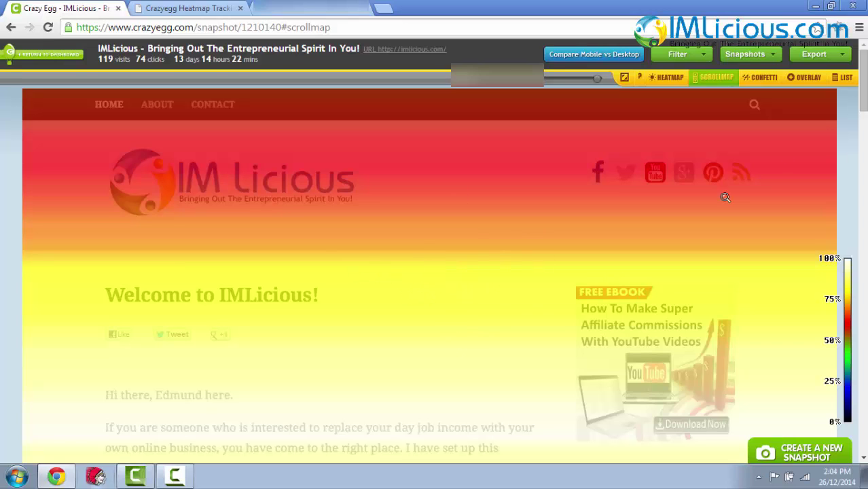
Step: Show the Confetti report and try Search Terms, Operating System and Browser click breakdowns
click(761, 78)
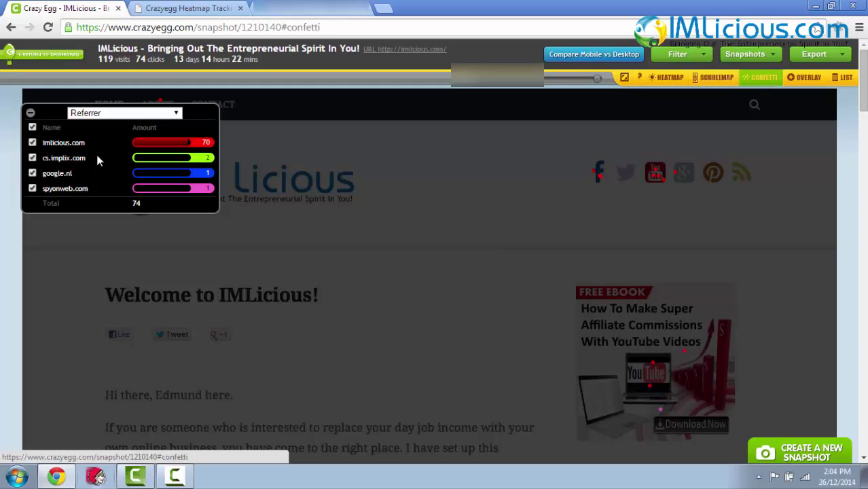
click(150, 115)
click(98, 141)
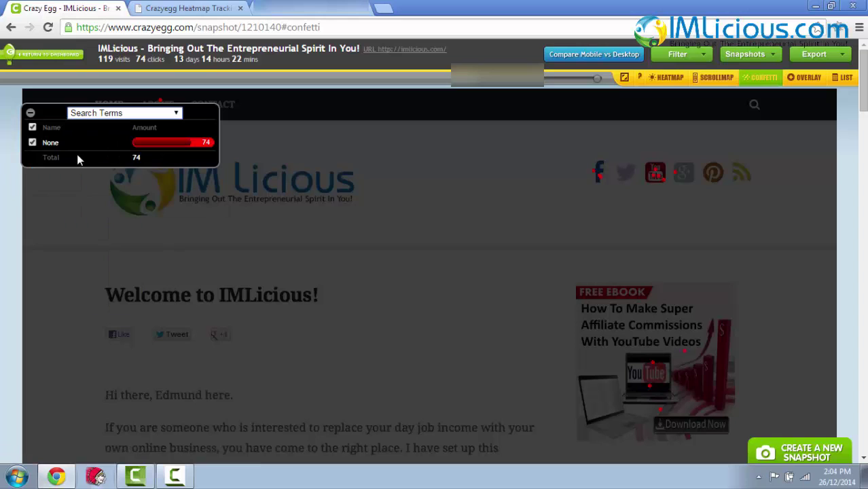
click(147, 114)
click(136, 184)
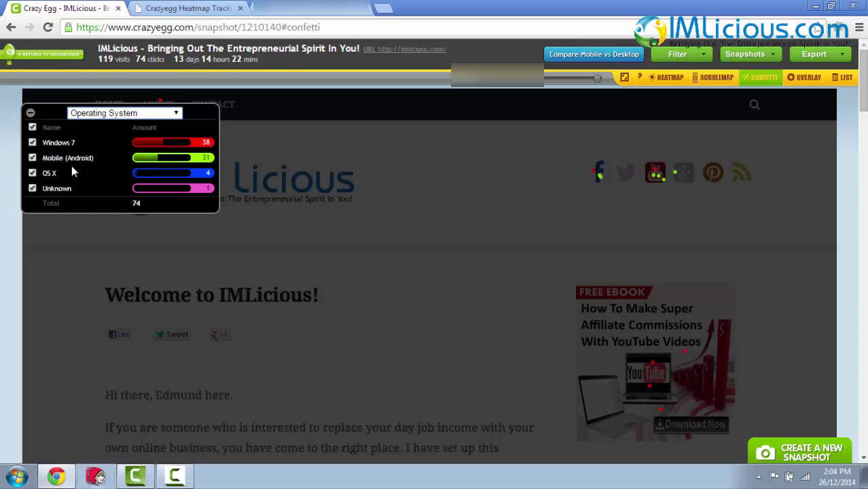
click(122, 112)
scroll(99, 195, up, 1)
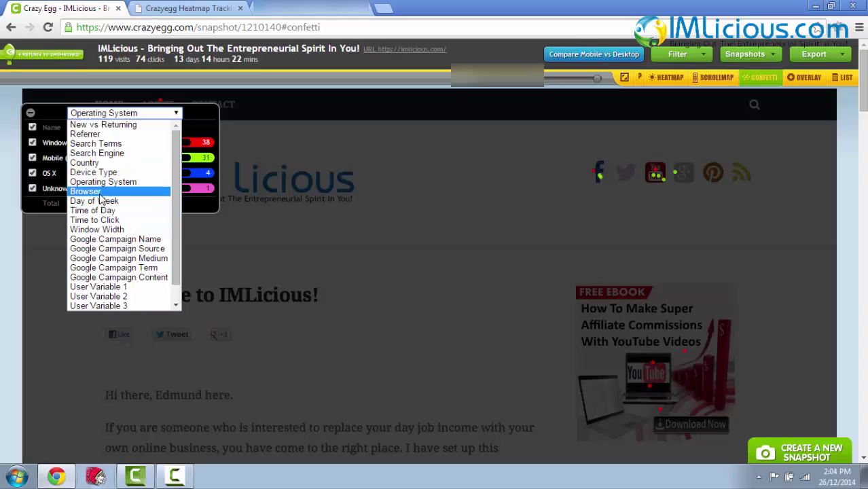
click(99, 192)
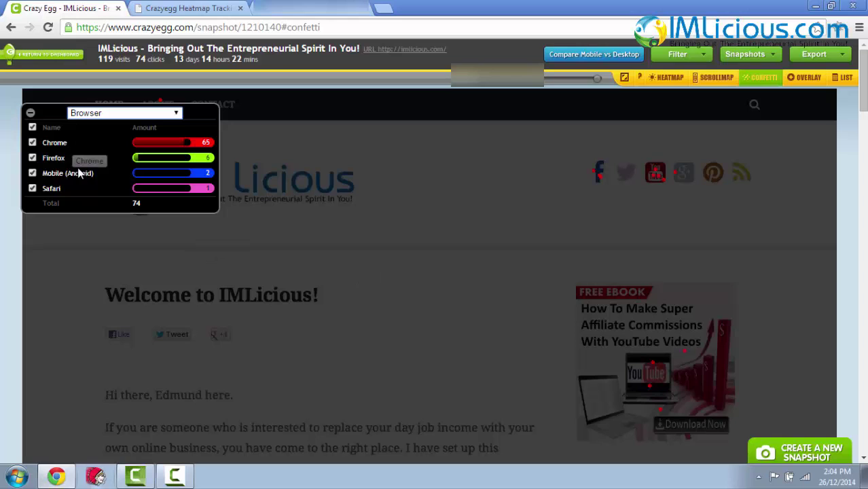
Step: Compare New vs Returning, then settle on the Country breakdown of clicks
click(147, 117)
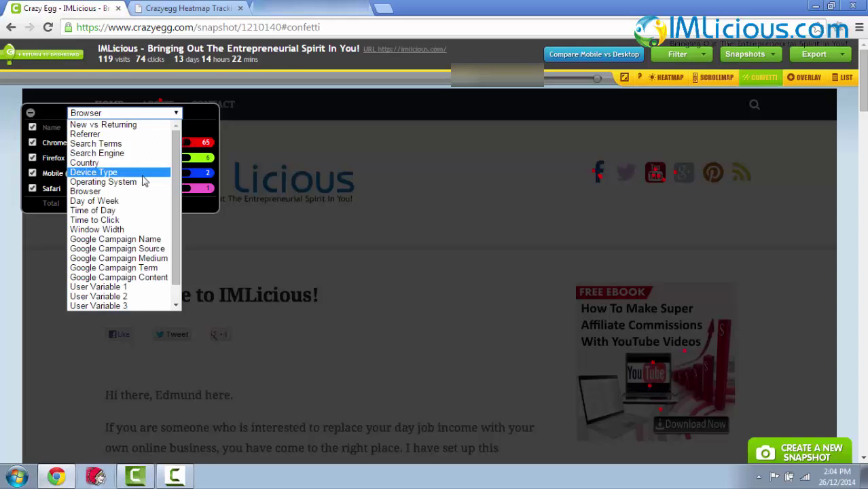
click(105, 122)
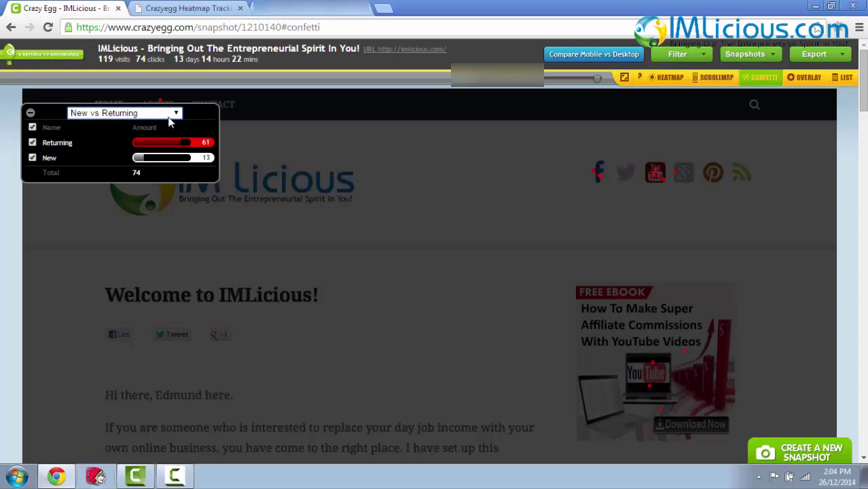
click(170, 117)
click(132, 150)
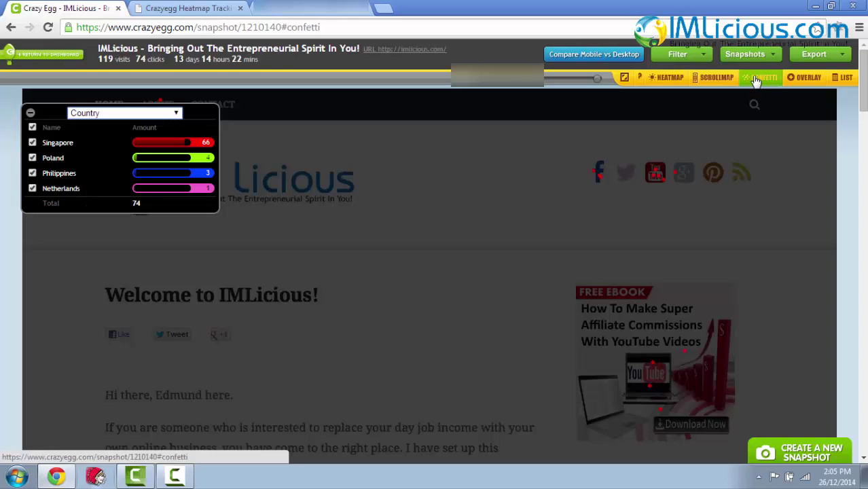
click(176, 114)
click(150, 163)
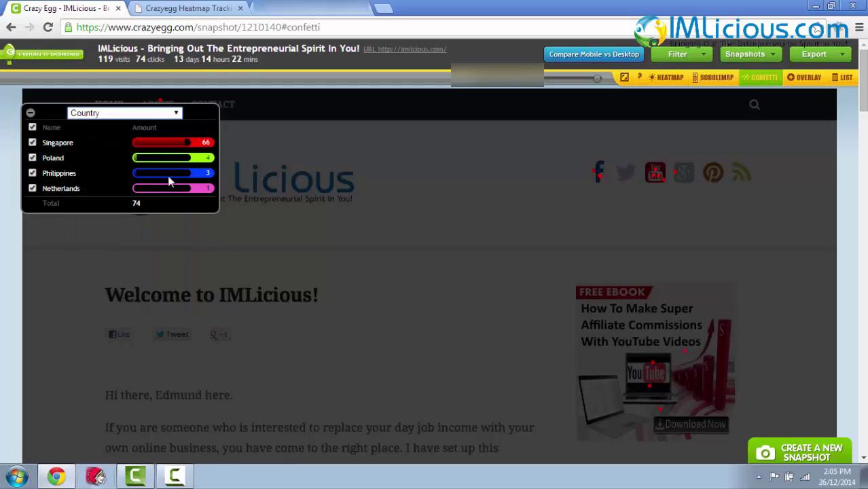
click(159, 119)
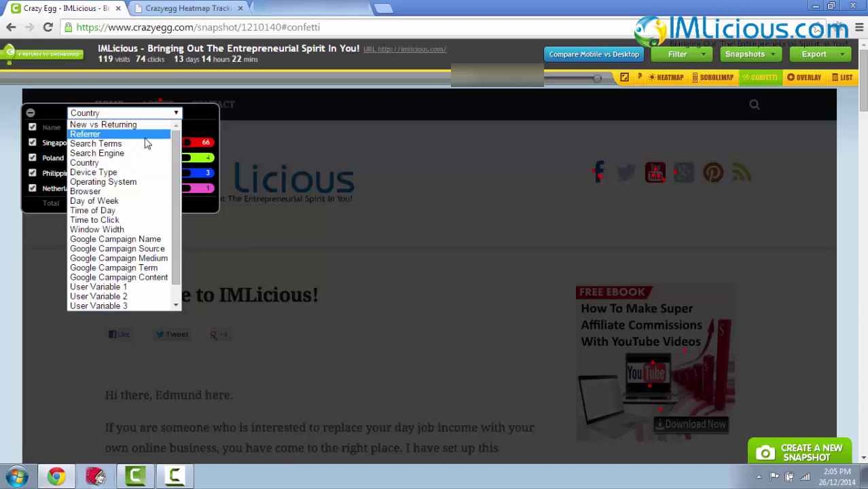
click(150, 163)
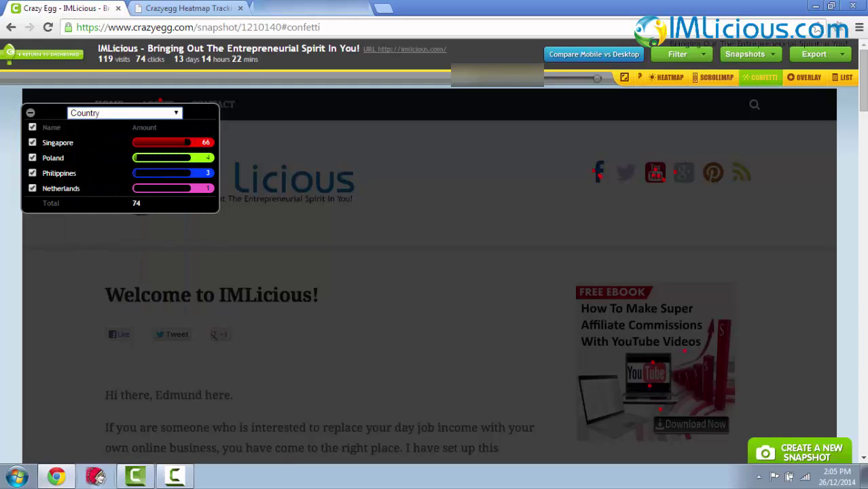
Step: Show the IMLicious Overlay report and scroll through its click markers
click(804, 78)
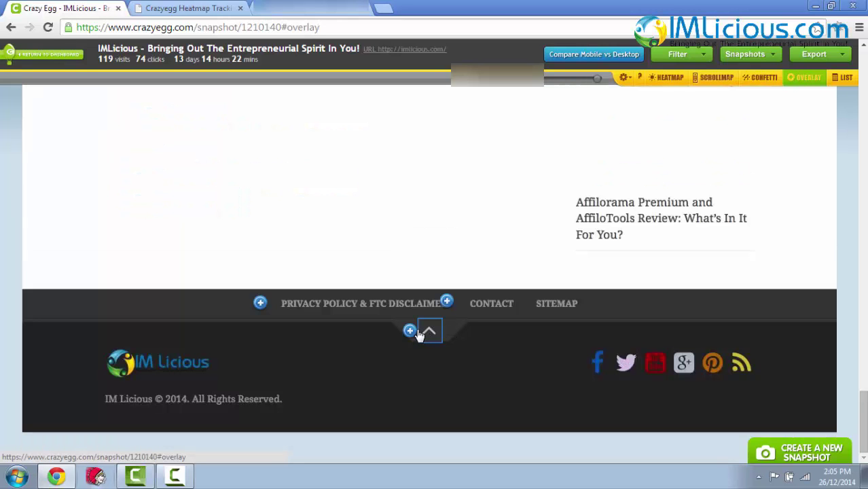
scroll(496, 291, up, 10)
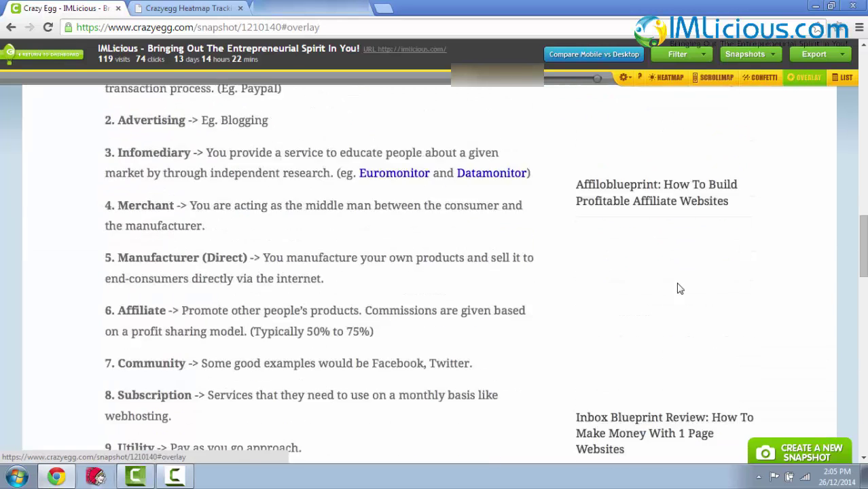
scroll(611, 355, down, 5)
scroll(715, 307, up, 15)
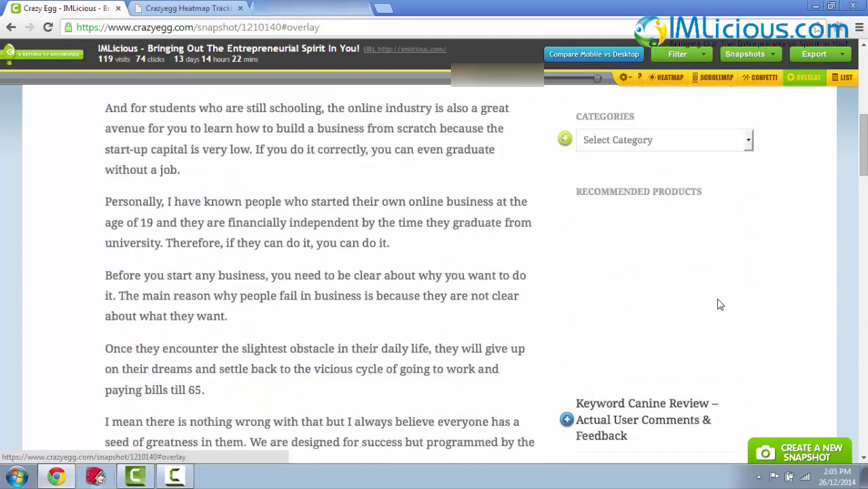
scroll(721, 305, up, 5)
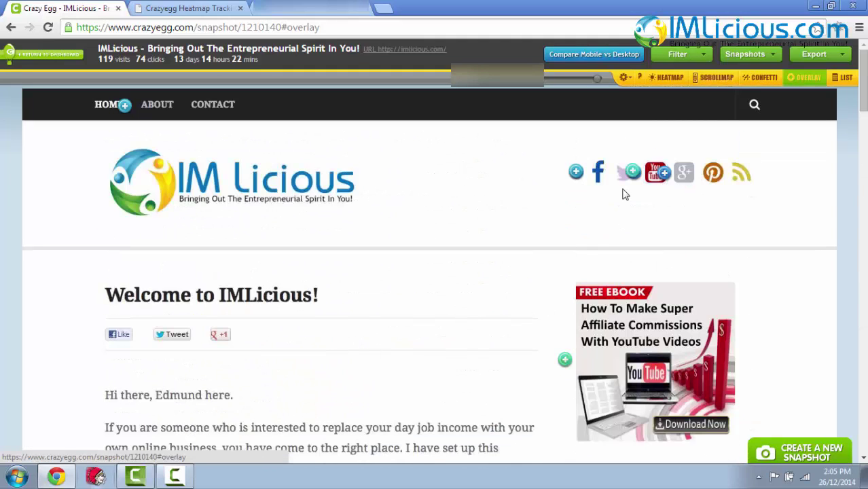
scroll(636, 223, down, 1)
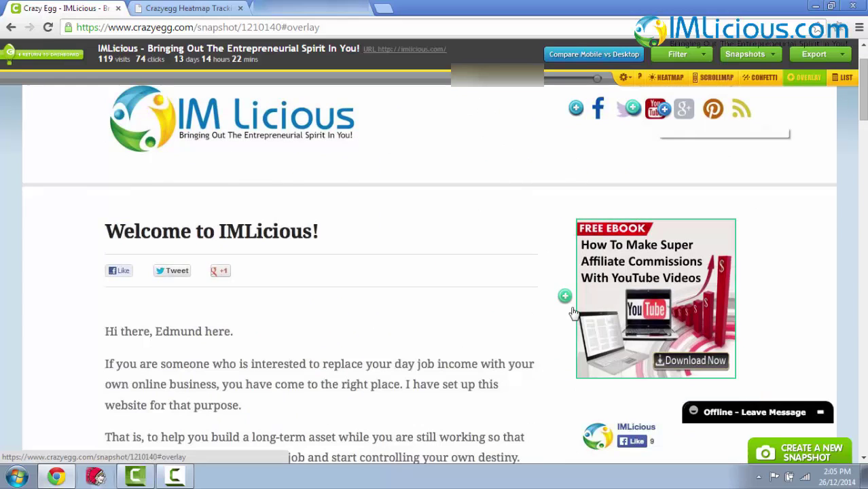
scroll(574, 309, up, 1)
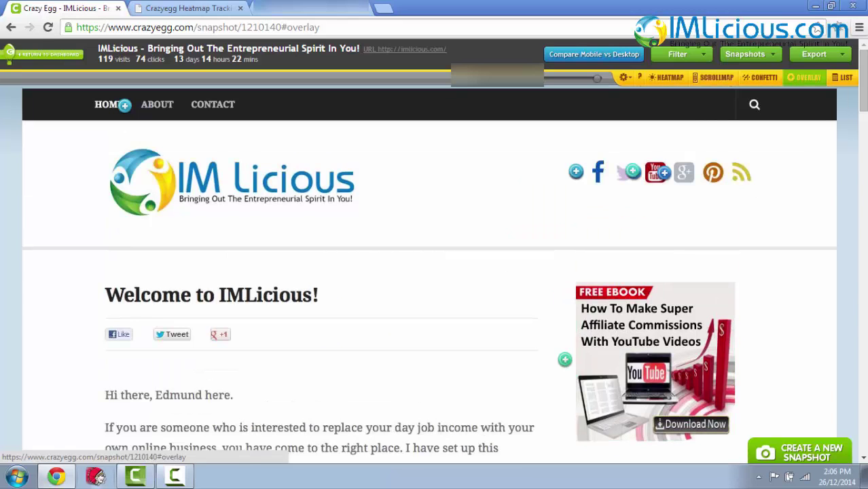
Step: Compare the LIST report's Not Visible, Both and Visible On This Page element tables, then return to the dashboard
click(840, 85)
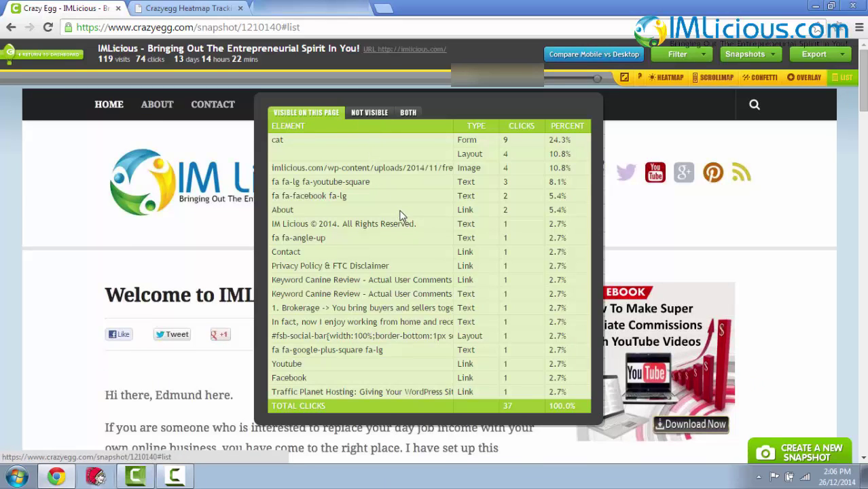
click(369, 113)
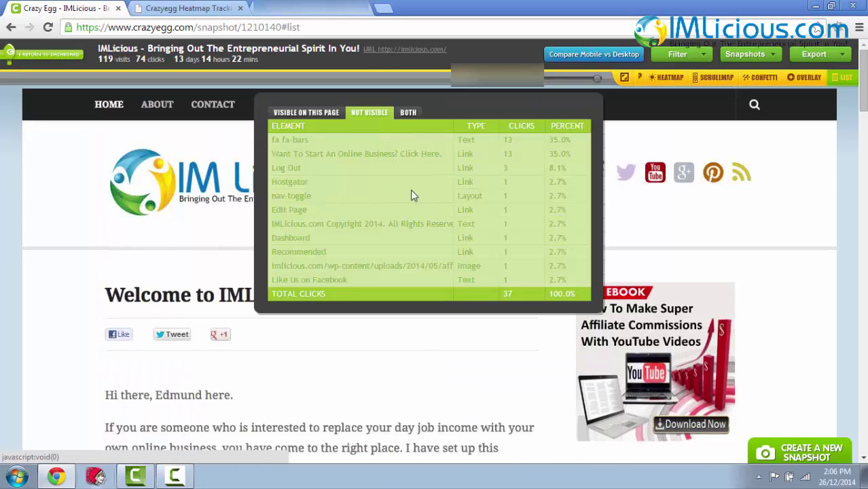
click(407, 112)
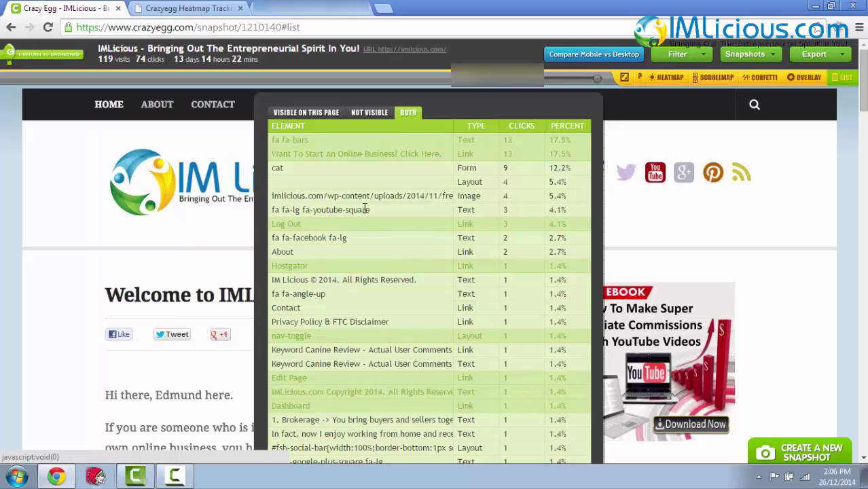
click(299, 112)
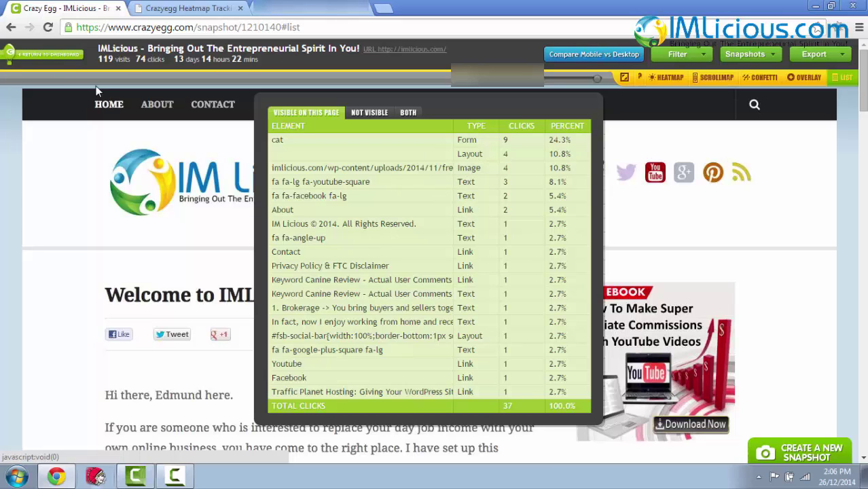
click(47, 58)
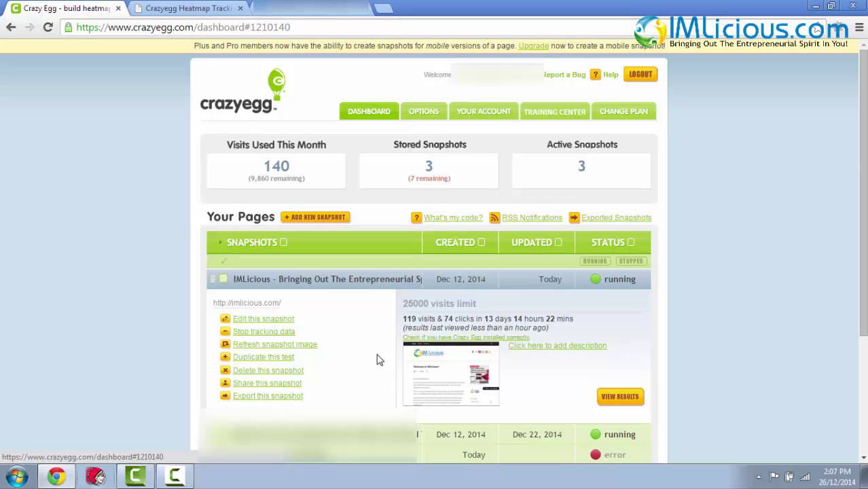
Step: Inspect the errored snapshot's details, reload the dashboard, and expand the IMLicious snapshot row
scroll(379, 360, down, 3)
click(320, 286)
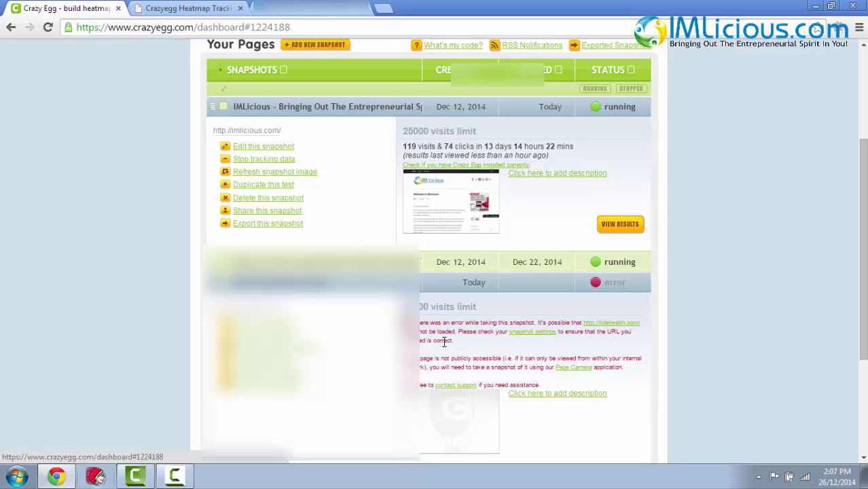
click(546, 337)
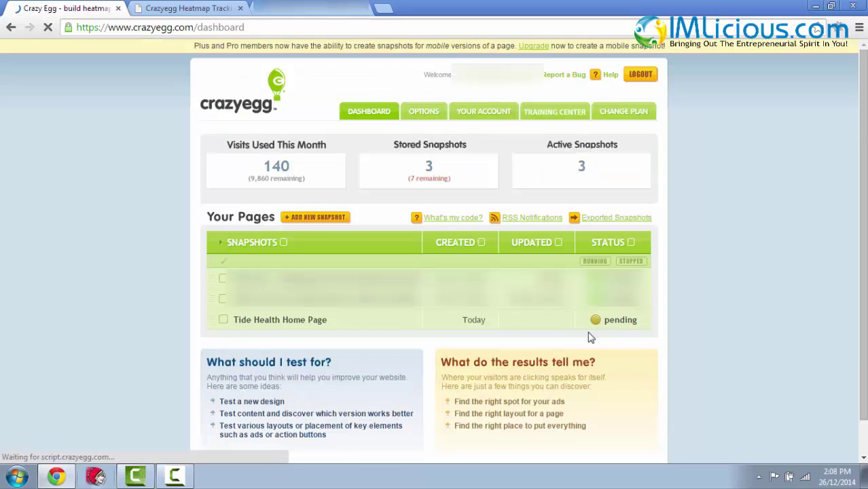
click(355, 282)
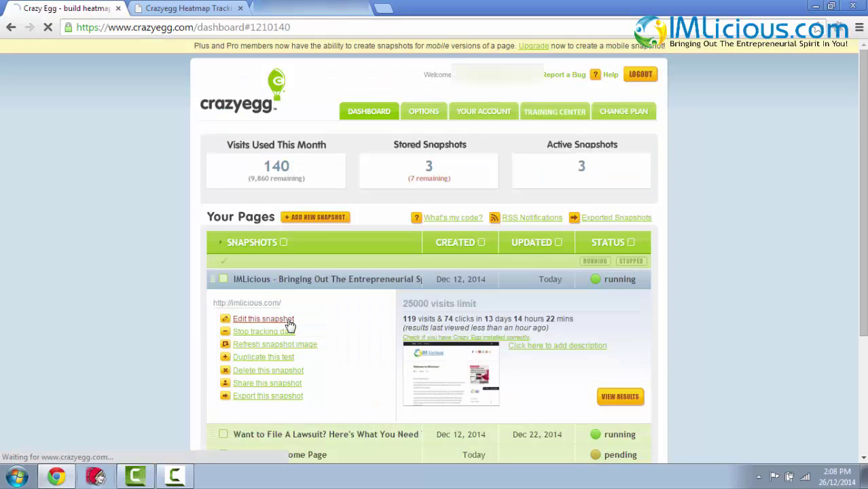
click(289, 323)
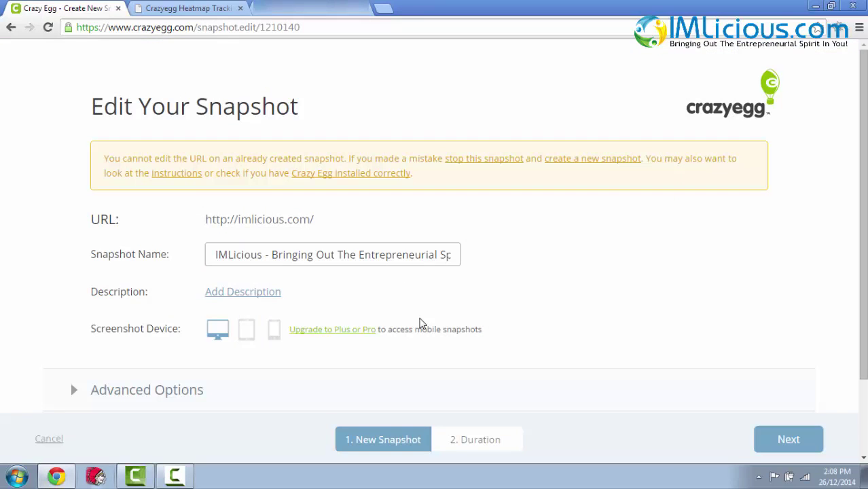
click(11, 27)
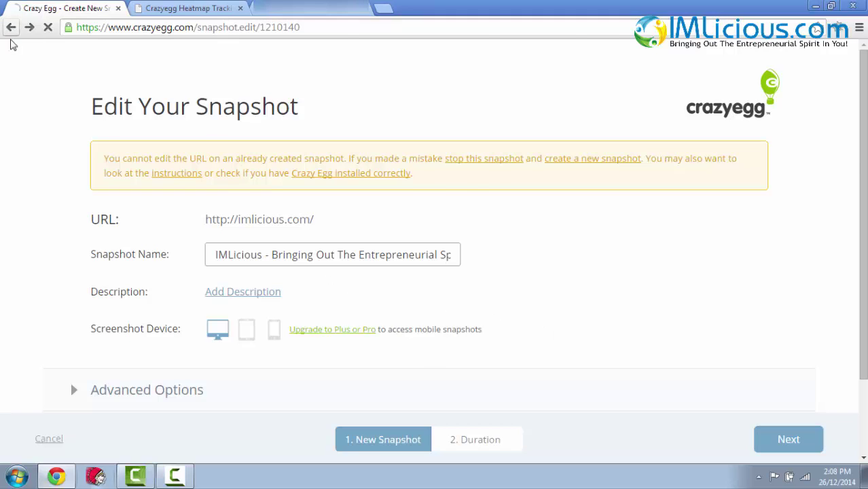
scroll(774, 311, up, 1)
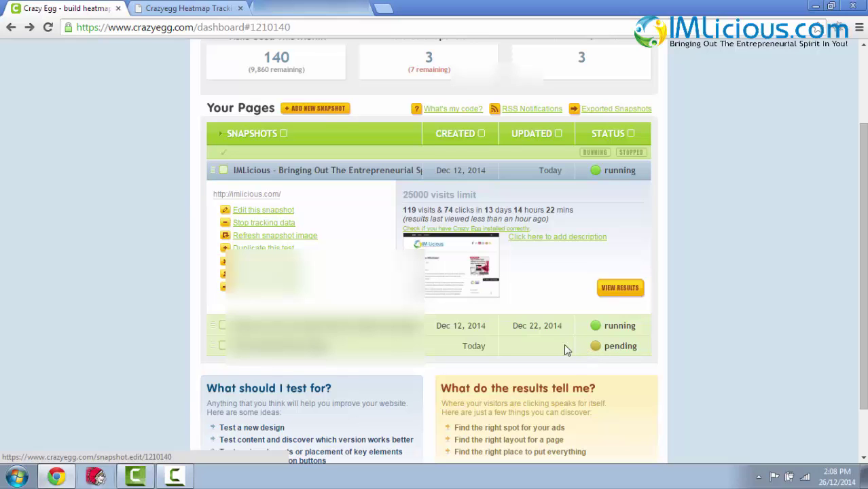
scroll(535, 322, up, 1)
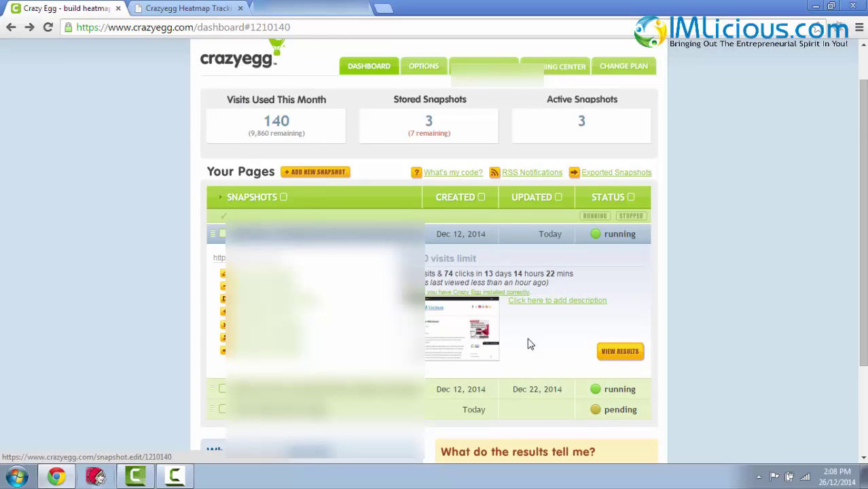
scroll(531, 341, up, 1)
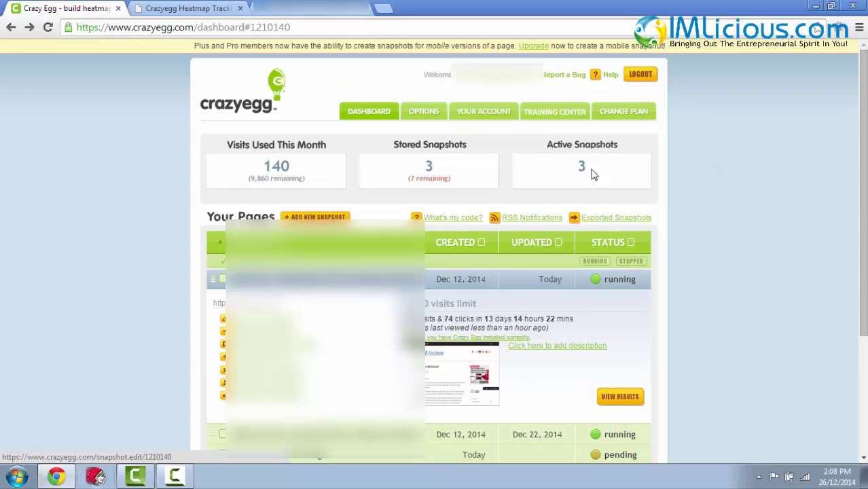
scroll(731, 243, down, 3)
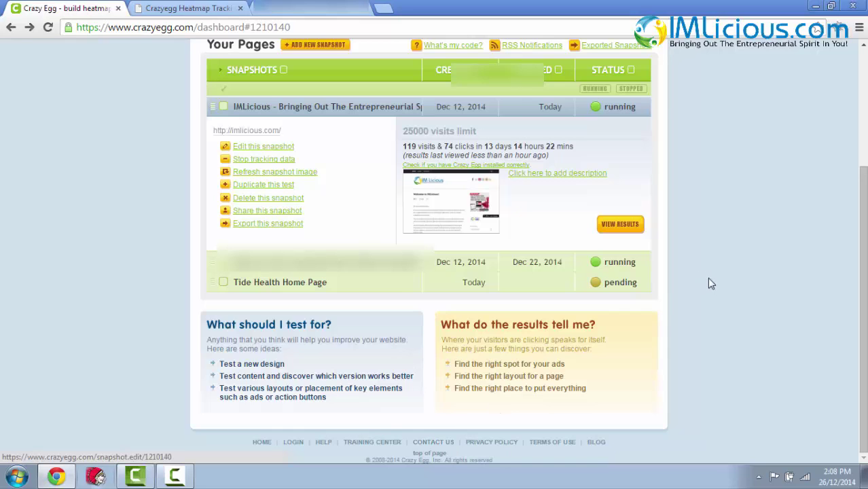
scroll(711, 284, up, 3)
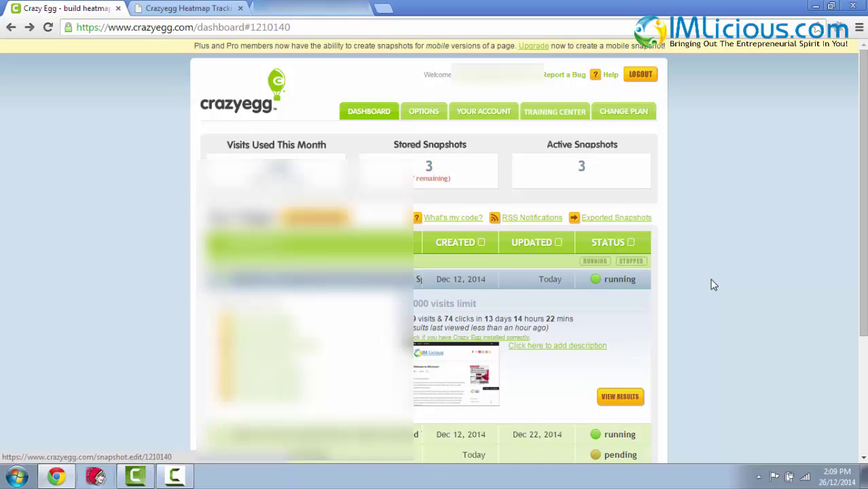
scroll(729, 271, down, 3)
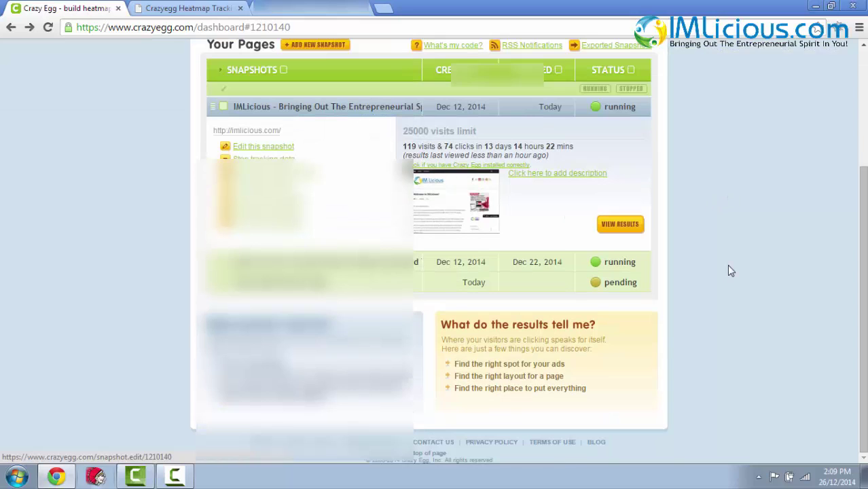
scroll(729, 271, up, 3)
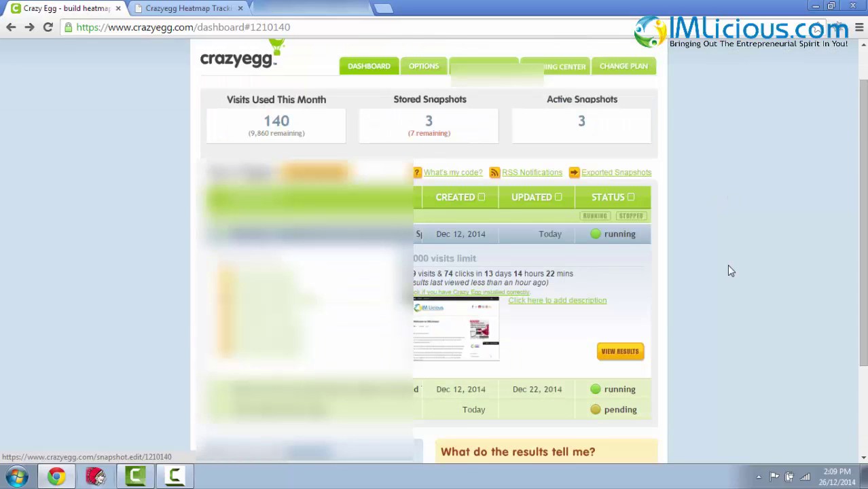